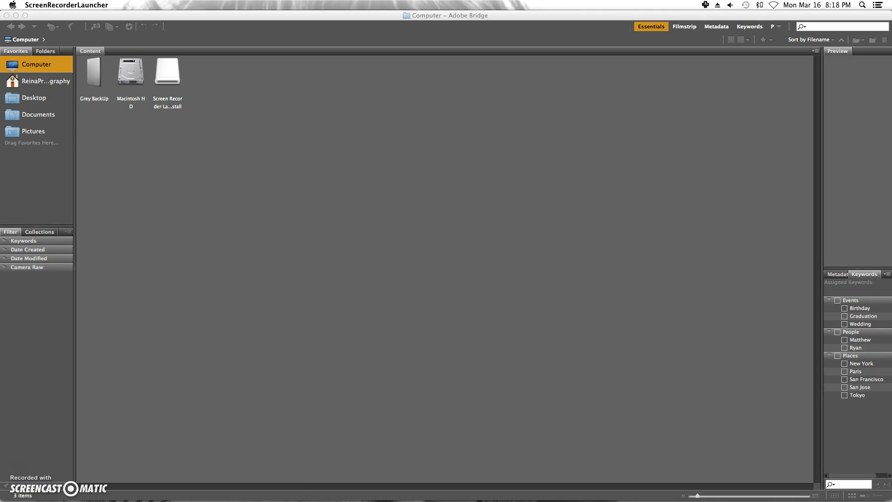
Open the 150315 photo folder inside the Unedited folder on the Grey BackUp drive.
click(98, 76)
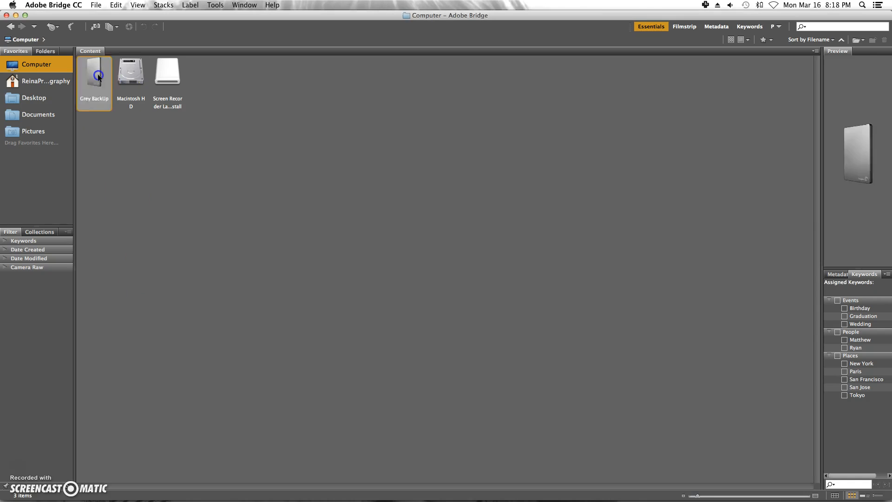
double_click(99, 76)
click(98, 76)
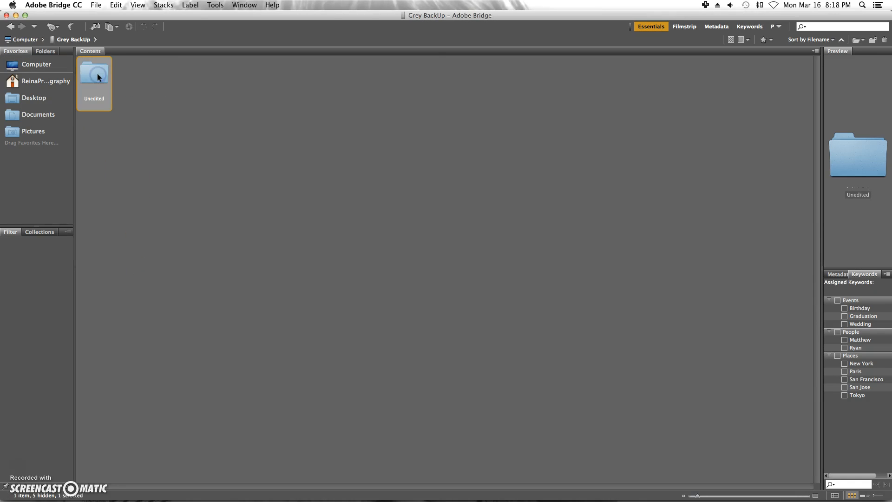
double_click(98, 75)
double_click(98, 76)
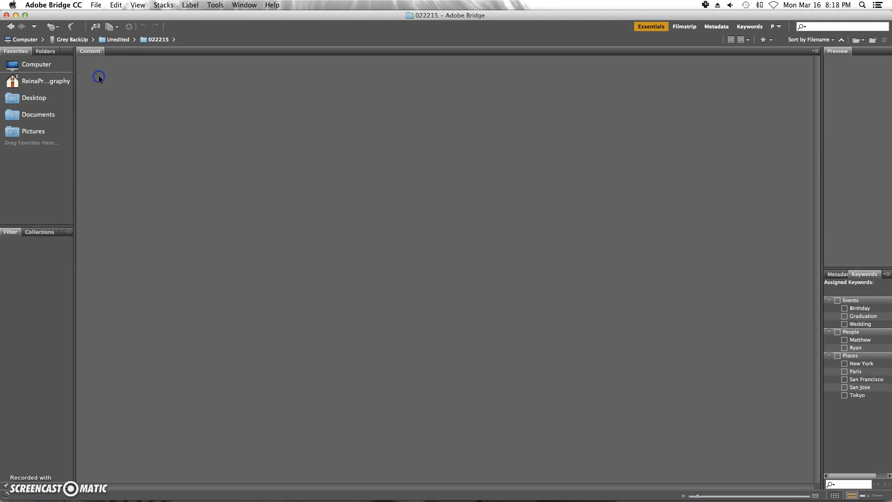
click(12, 27)
double_click(276, 74)
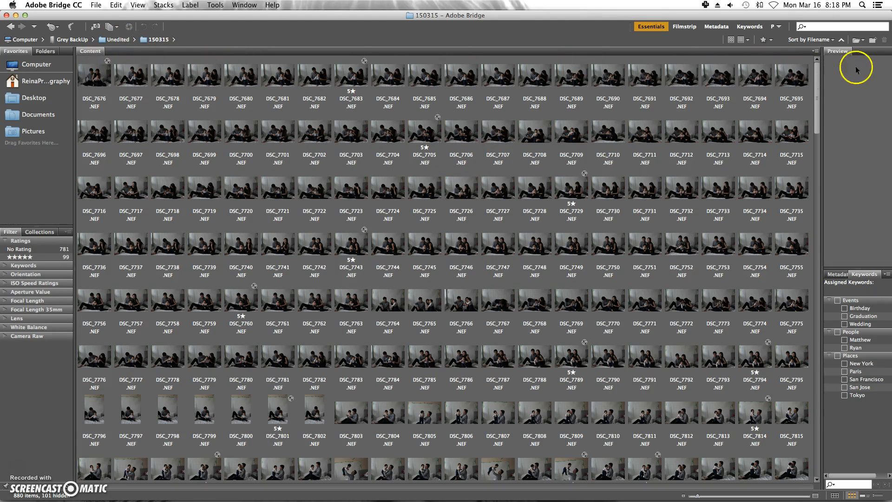
Rearrange the workspace so the Preview fills the large central area and the Content thumbnails sit in the narrow side column.
scroll(790, 242, down, 1)
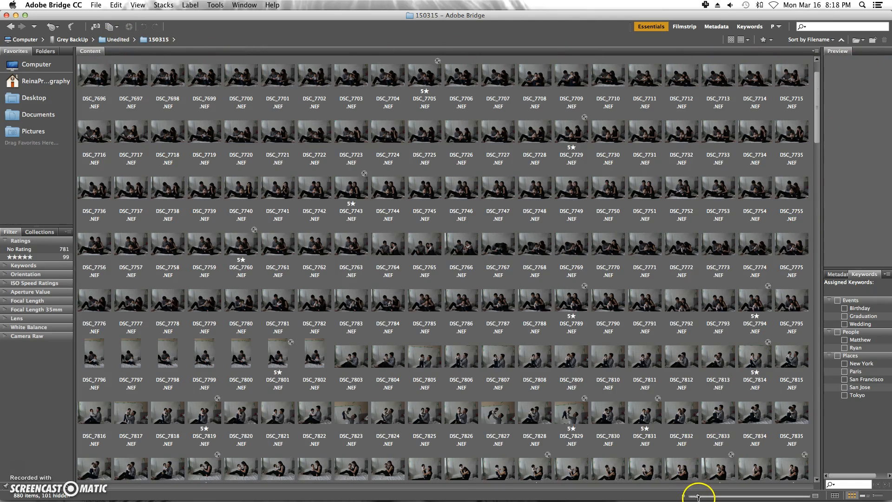
mouse_move(699, 497)
mouse_down()
mouse_move(820, 498)
mouse_move(697, 496)
mouse_up()
drag(92, 50, 609, 57)
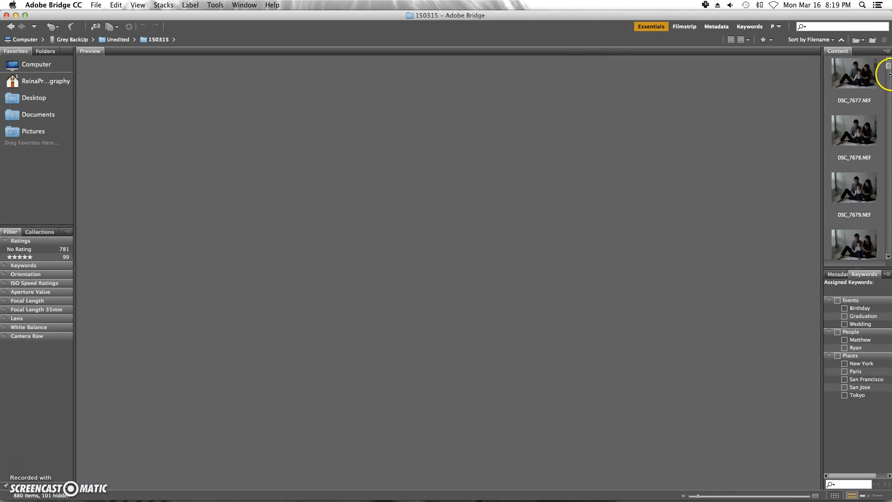
Preview DSC_7676.NEF and DSC_7680.NEF, and magnify the child's face in DSC_7680.NEF to check its focus.
click(863, 79)
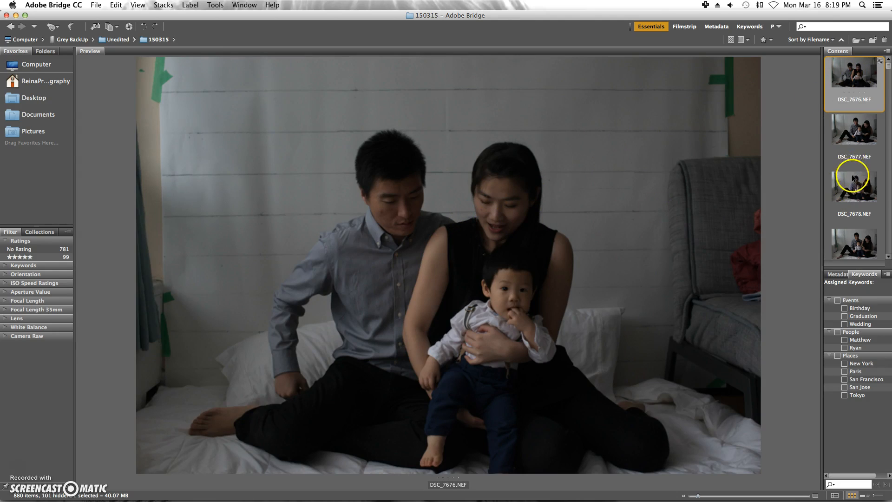
scroll(852, 191, down, 3)
click(851, 192)
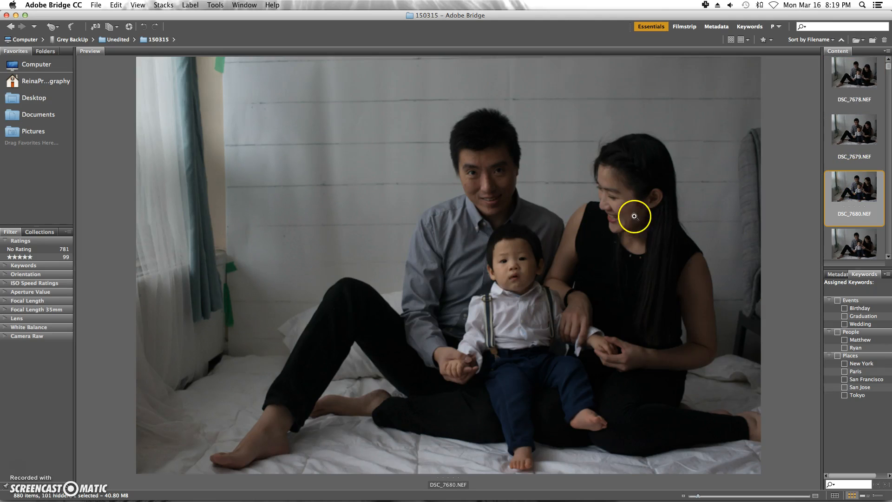
click(505, 261)
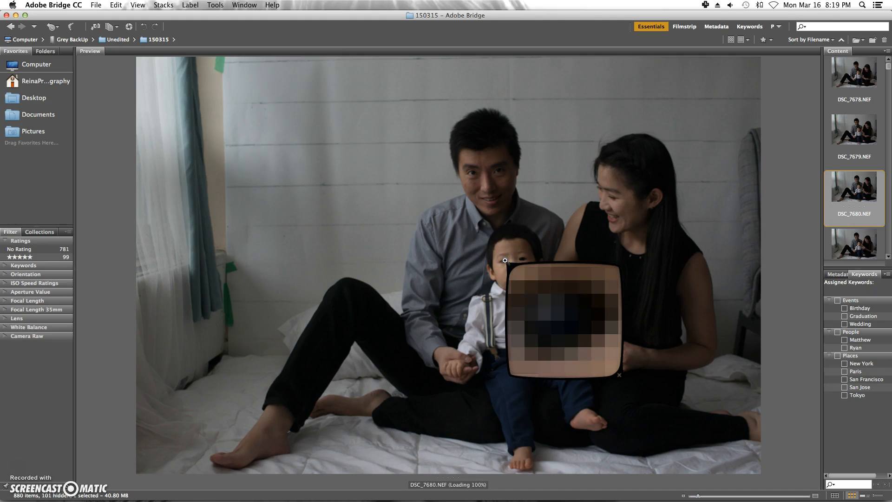
click(554, 302)
drag(544, 298, 564, 297)
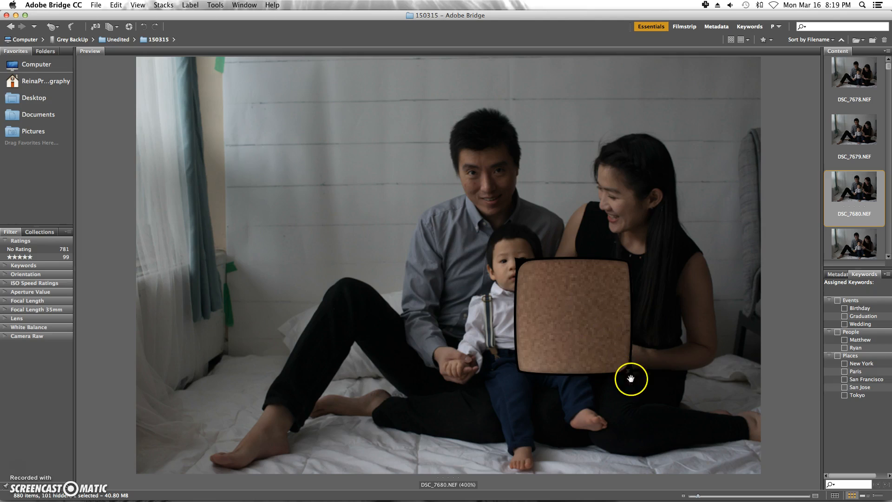
click(628, 372)
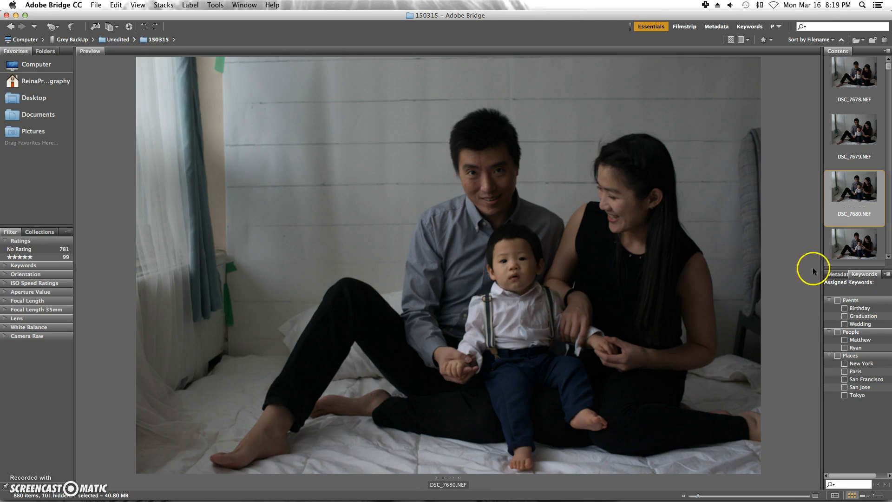
Review the photos one by one from DSC_7676.NEF through DSC_7706.NEF in the large preview.
scroll(859, 100, up, 1)
scroll(859, 99, up, 1)
click(859, 75)
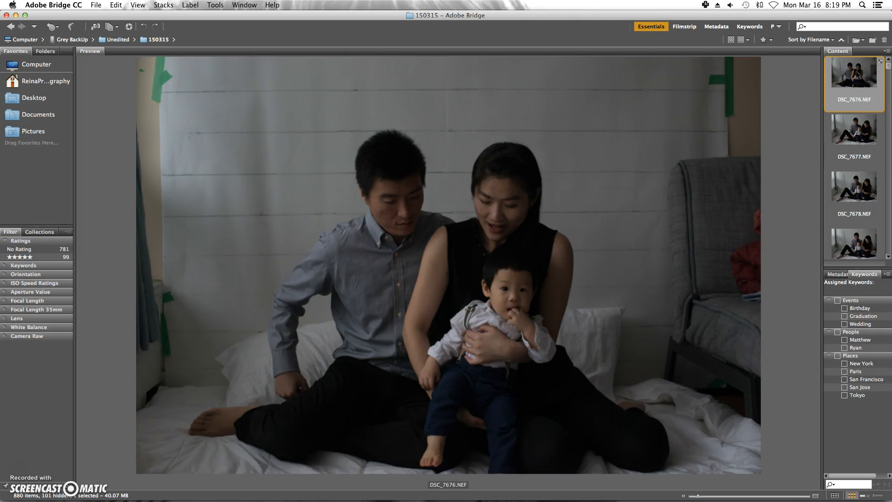
key(Down)
key(Down)
key(Down)
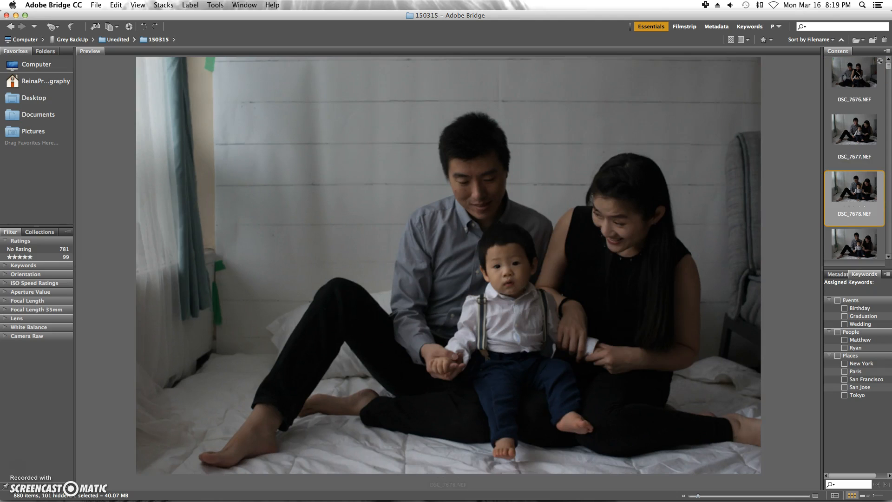
key(Down)
key(Down)
key(Down)
key(Down)
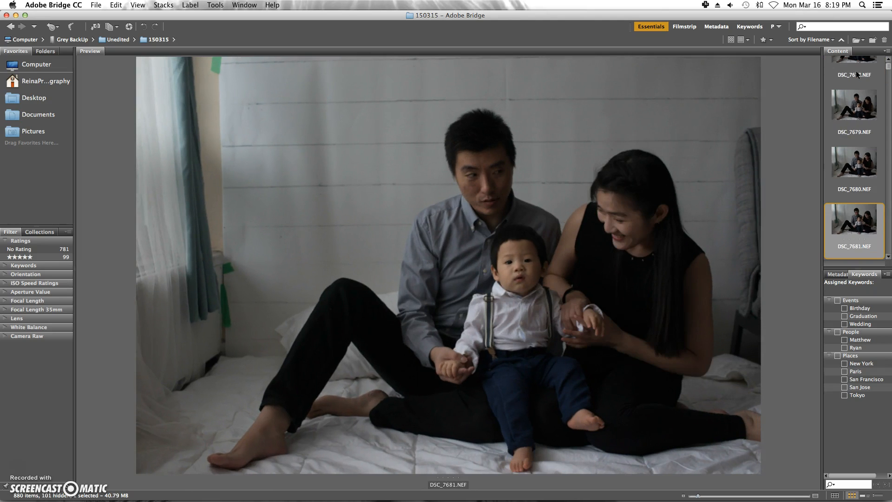
key(Down)
key(Down)
key(Down)
key(Down)
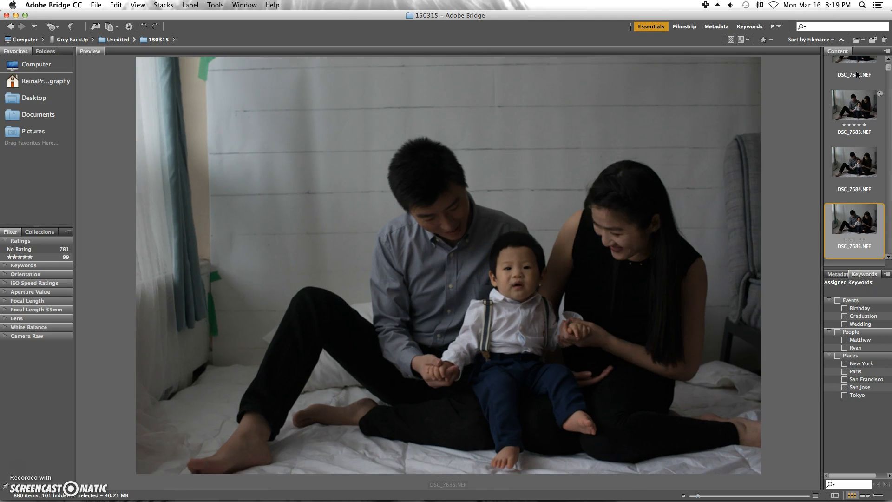
key(Down)
key(Down)
key(Down)
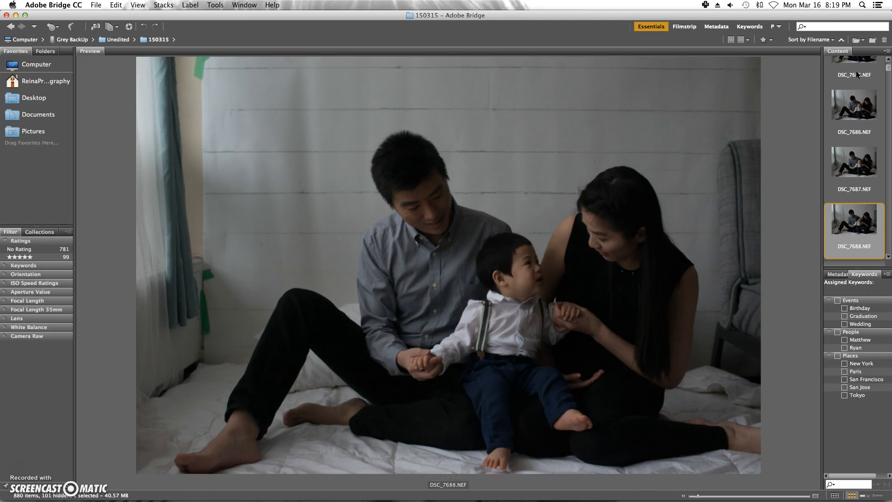
key(Down)
key(Down)
key(Down)
key(Down)
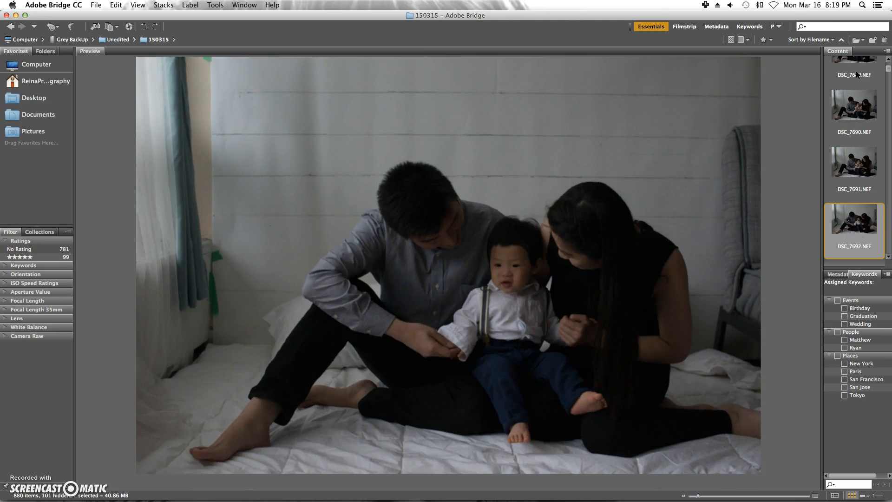
key(Down)
key(Down)
key(Down)
key(Down)
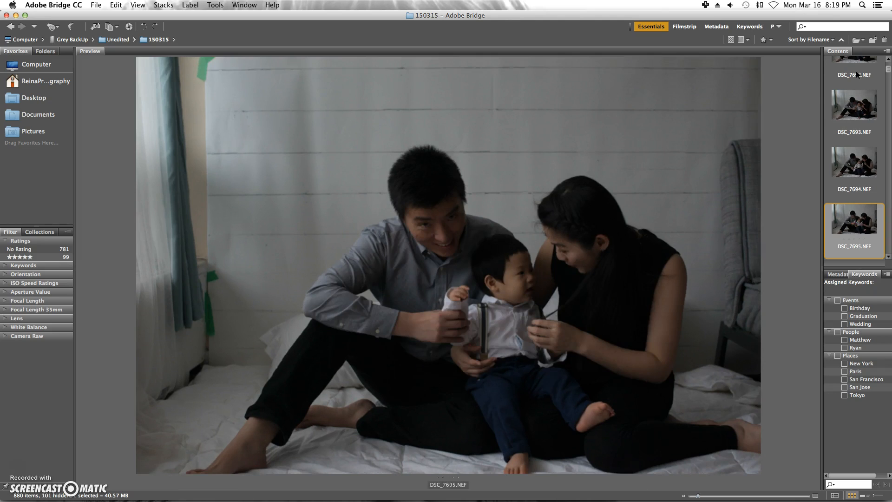
key(Down)
key(Down)
key(Down)
key(Down)
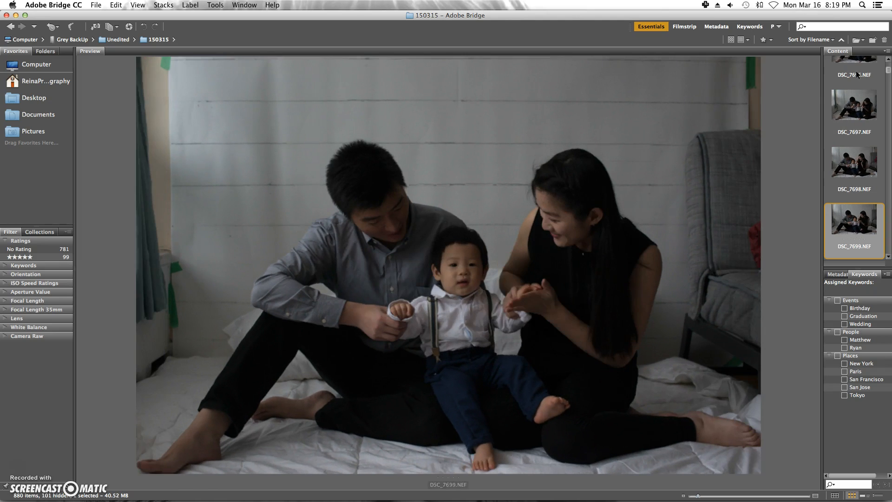
key(Down)
key(Down)
key(Down)
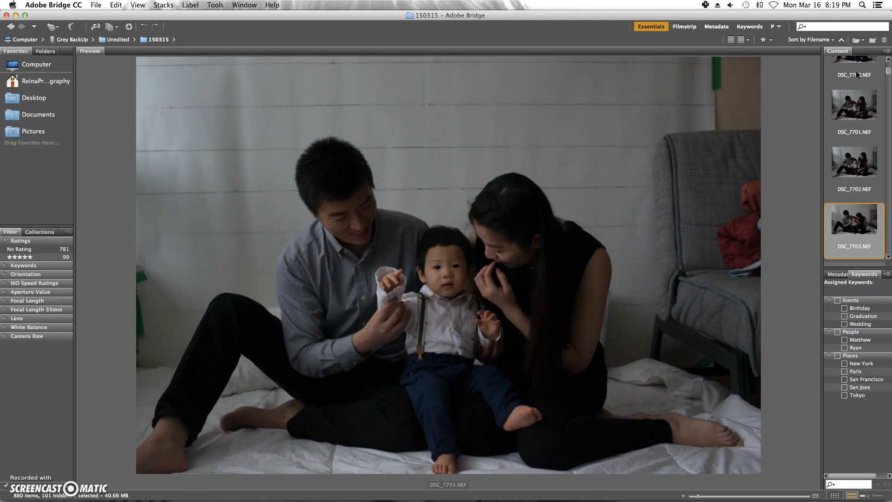
key(Down)
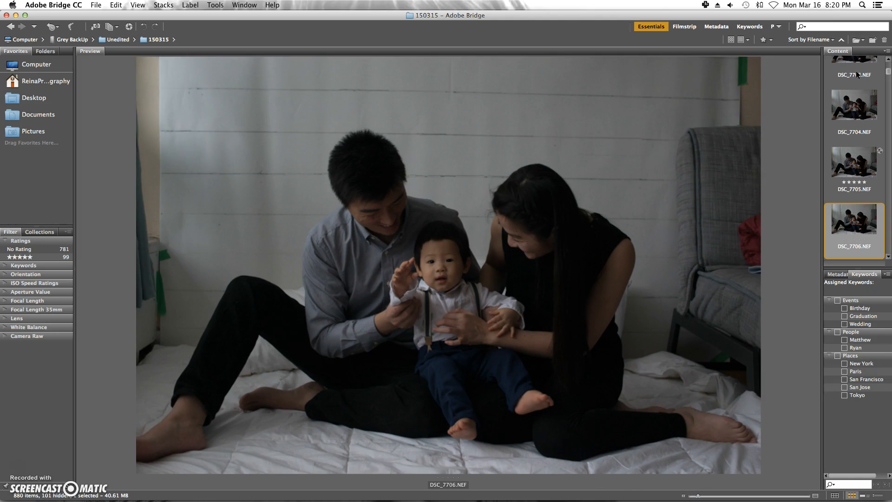
Magnify the child's eye in DSC_7706.NEF to check its sharpness, and close the magnifier.
click(448, 265)
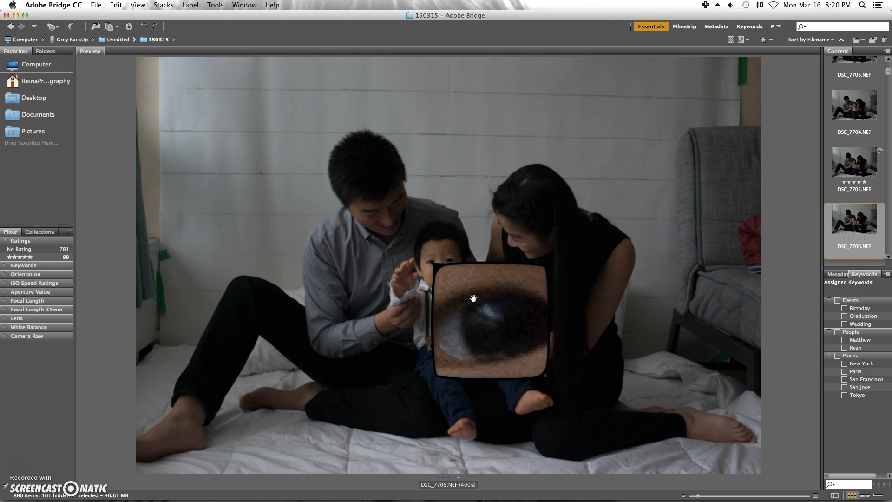
mouse_move(473, 298)
mouse_down()
mouse_move(460, 305)
mouse_move(502, 299)
mouse_move(454, 301)
mouse_move(473, 300)
mouse_up()
click(480, 300)
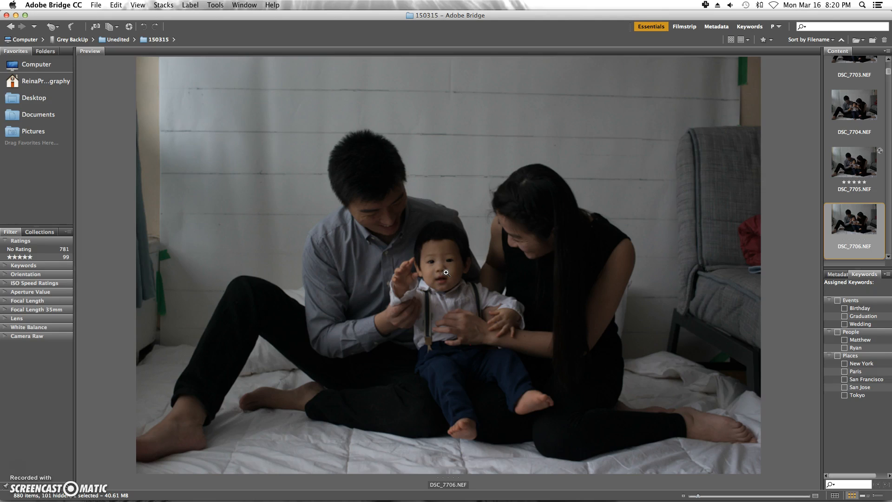
Filter the 150315 folder to show only photos rated 5 stars.
key(super+5)
click(771, 42)
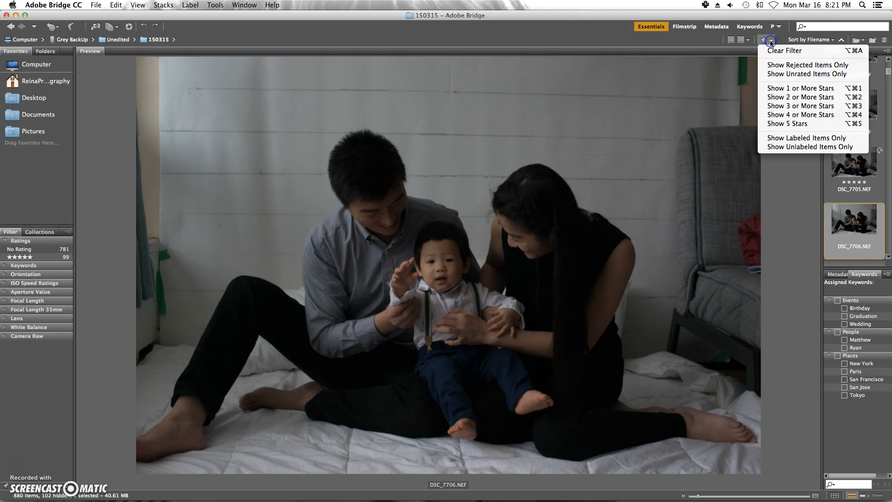
click(777, 125)
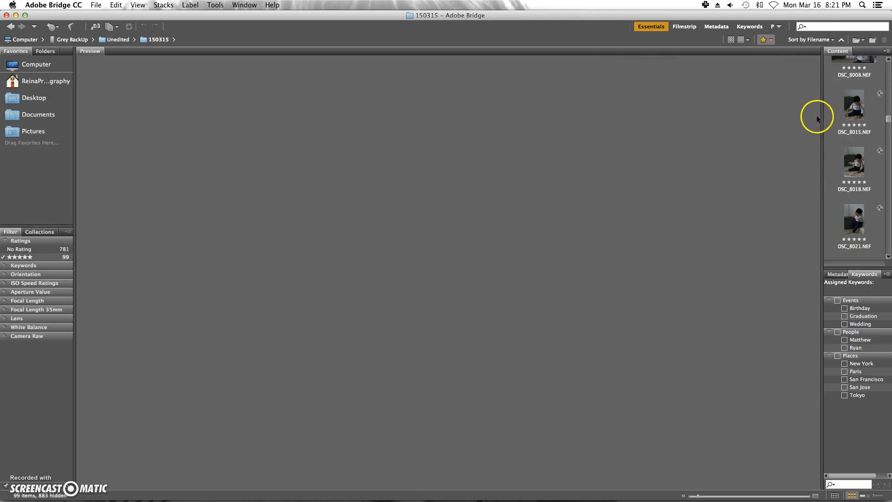
Select all the five-star photos from DSC_7683.NEF to DSC_8554.NEF and open them in Camera Raw.
drag(885, 120, 888, 104)
mouse_move(886, 56)
mouse_down()
mouse_move(878, 143)
mouse_move(888, 259)
mouse_move(889, 60)
mouse_up()
click(862, 83)
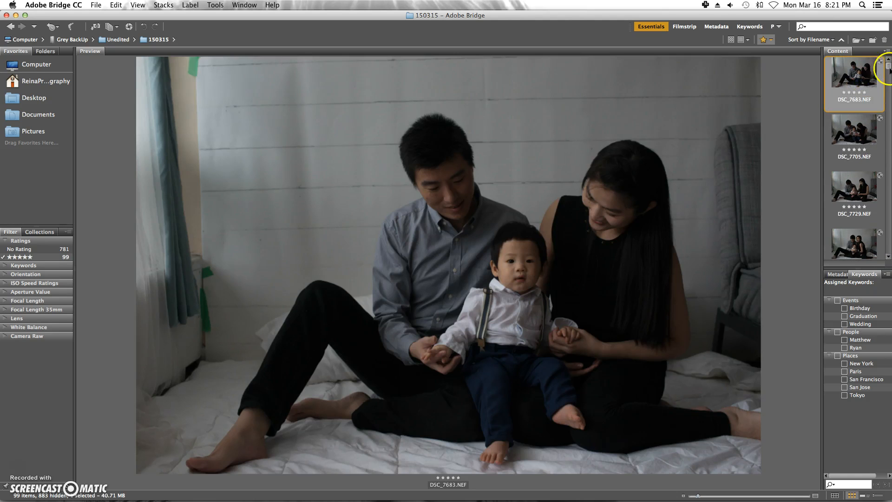
drag(887, 68, 888, 249)
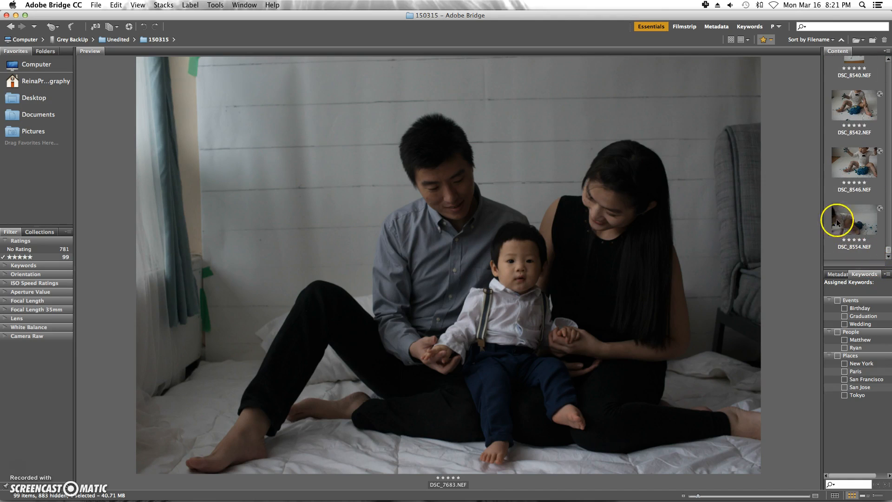
shift+click(853, 221)
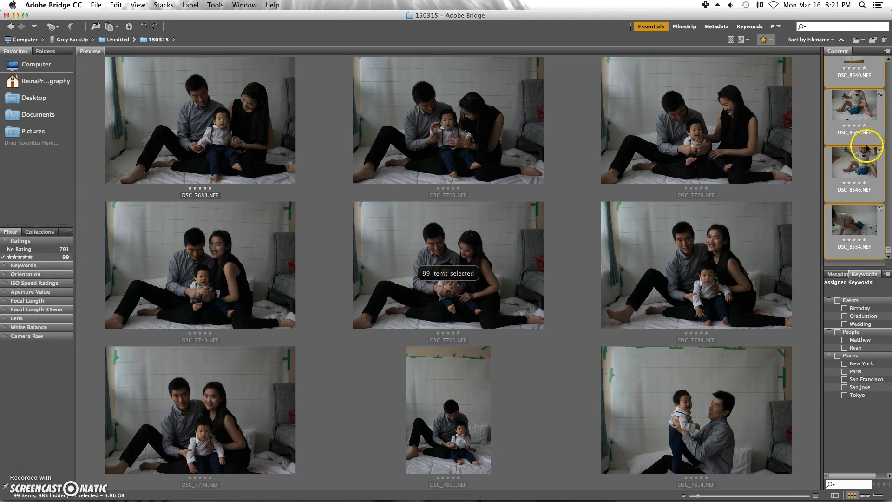
right_click(848, 109)
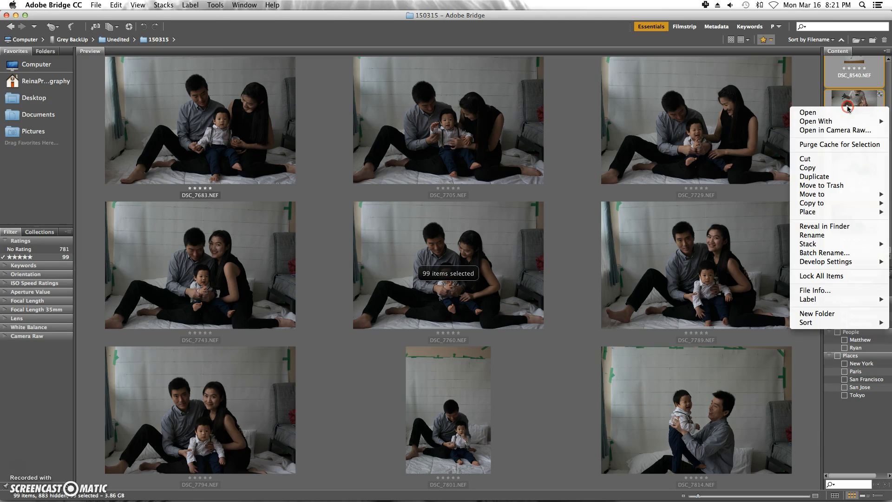
click(845, 131)
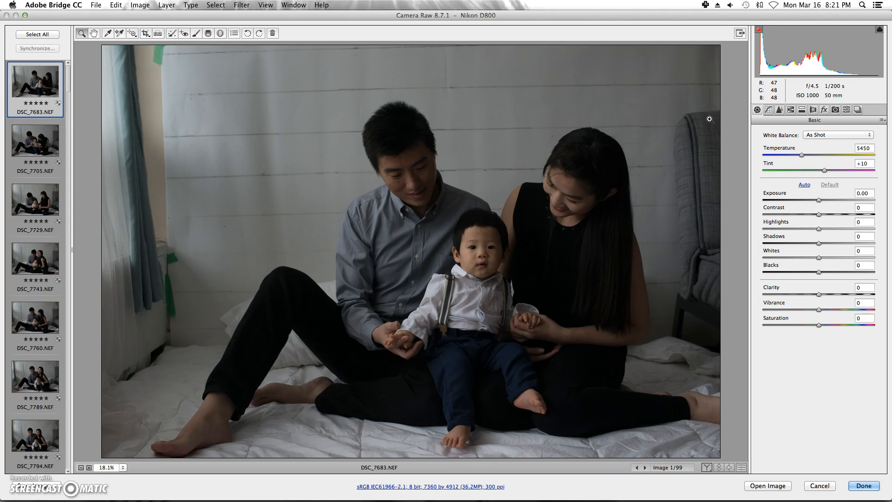
Apply the SA_02 - FullDreamyLight preset to DSC_7683.NEF.
click(846, 111)
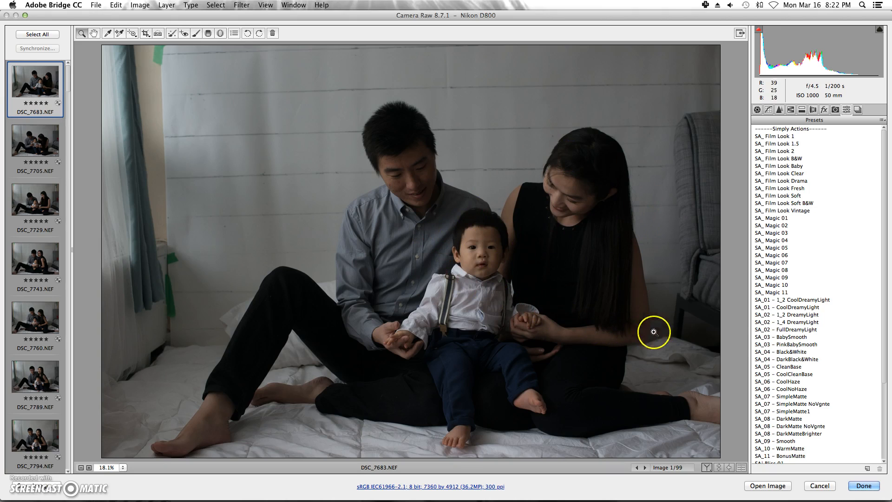
click(788, 330)
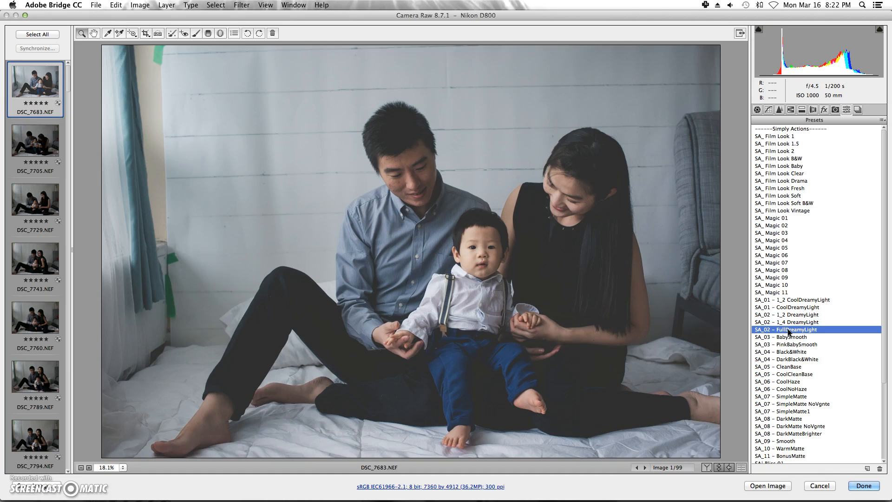
click(789, 330)
click(775, 334)
Set the Highlights of DSC_7683.NEF to +58 in the basic adjustments.
click(757, 110)
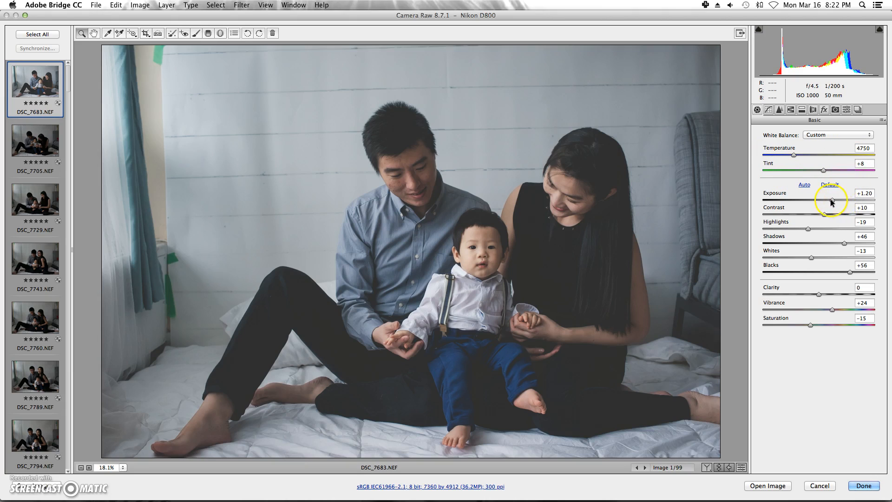
click(865, 201)
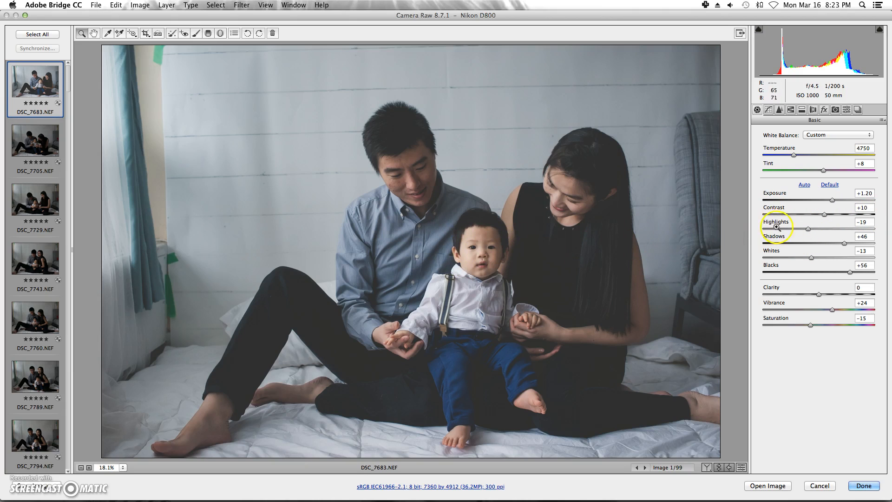
drag(808, 229, 851, 229)
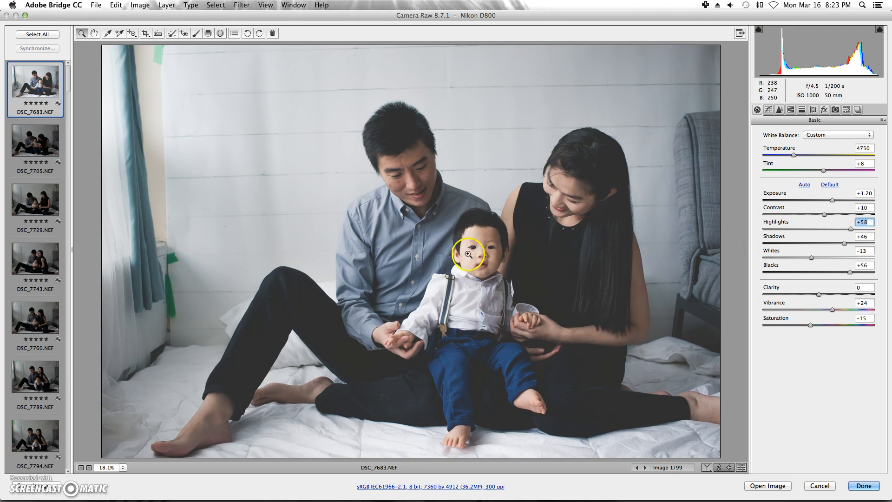
Set Highlights to -52, Shadows to +63, Whites to +5, Blacks to +51 and Clarity to -4 for DSC_7683.NEF.
drag(851, 229, 791, 231)
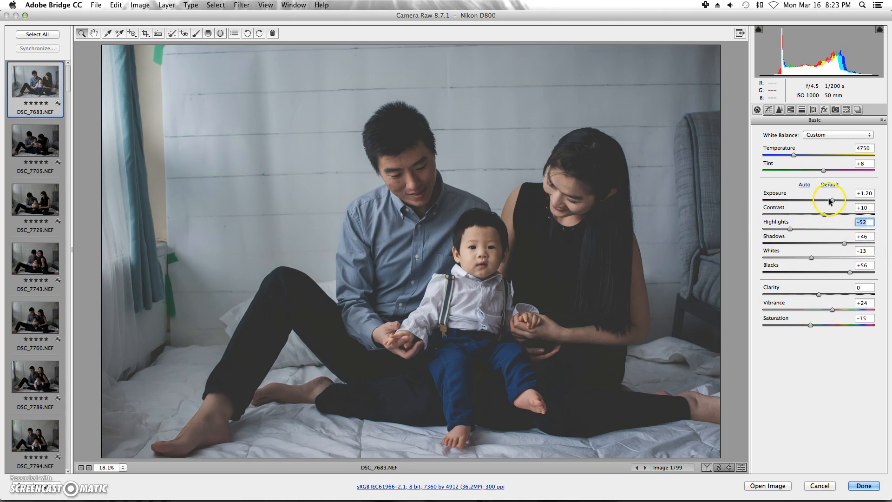
drag(844, 242, 848, 274)
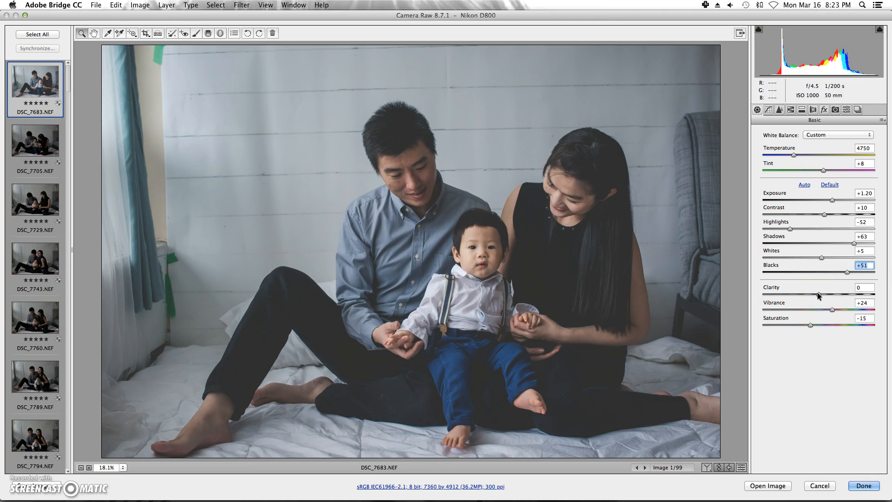
mouse_move(819, 294)
mouse_down()
mouse_move(770, 295)
mouse_move(859, 296)
mouse_move(777, 296)
mouse_move(816, 297)
mouse_up()
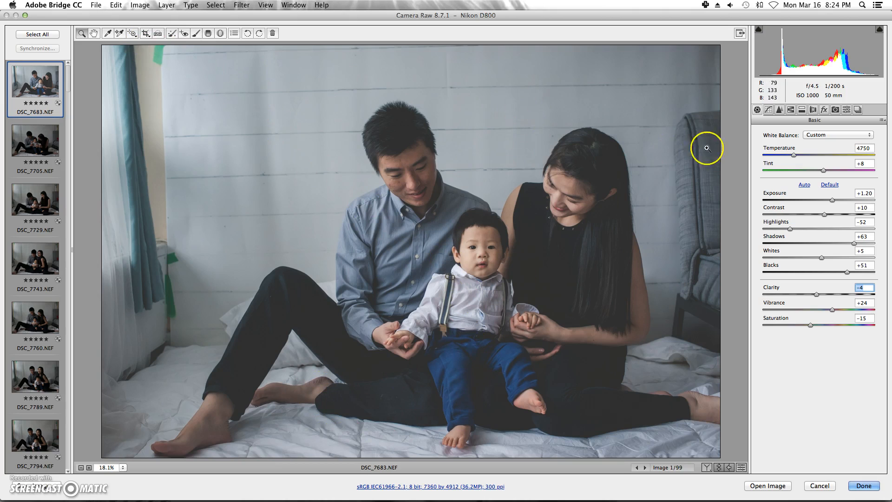
Sample several neutral areas with the White Balance tool, ending on the white wall between the two parents.
click(109, 34)
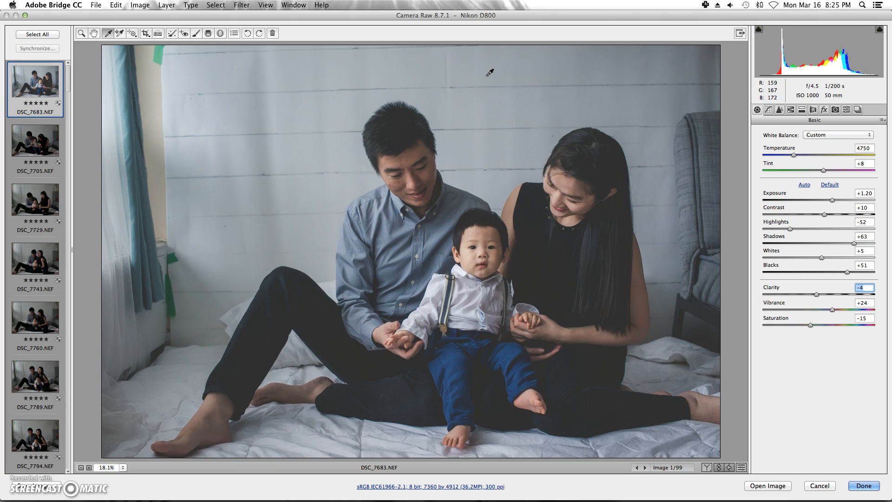
click(497, 145)
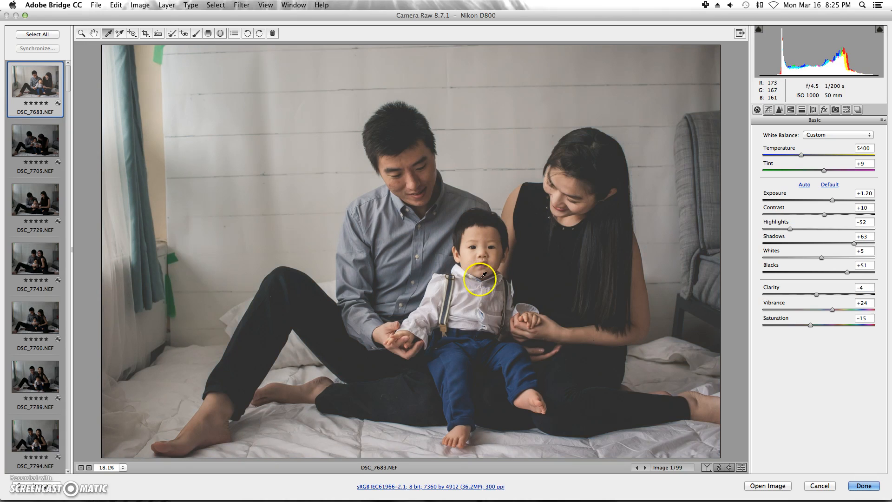
click(434, 287)
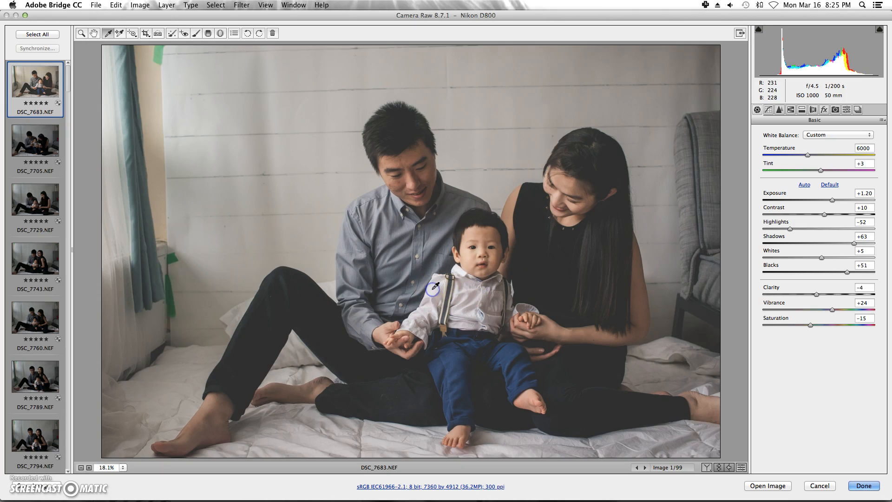
click(532, 206)
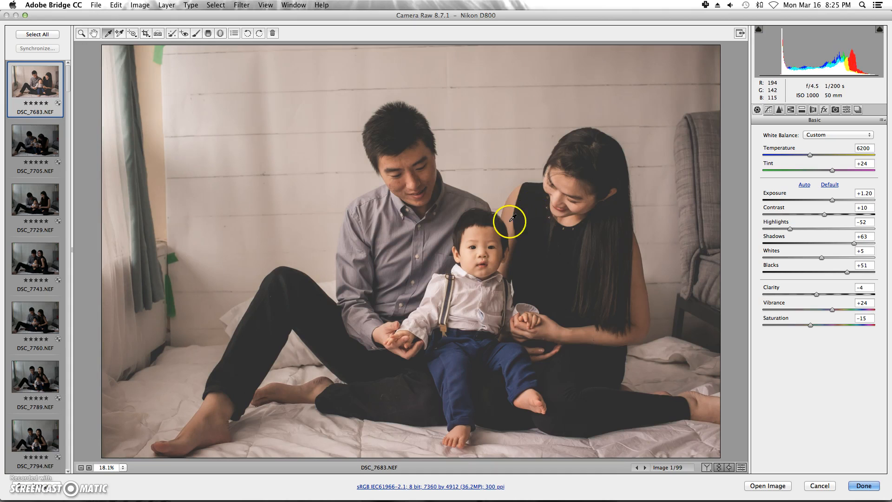
click(494, 150)
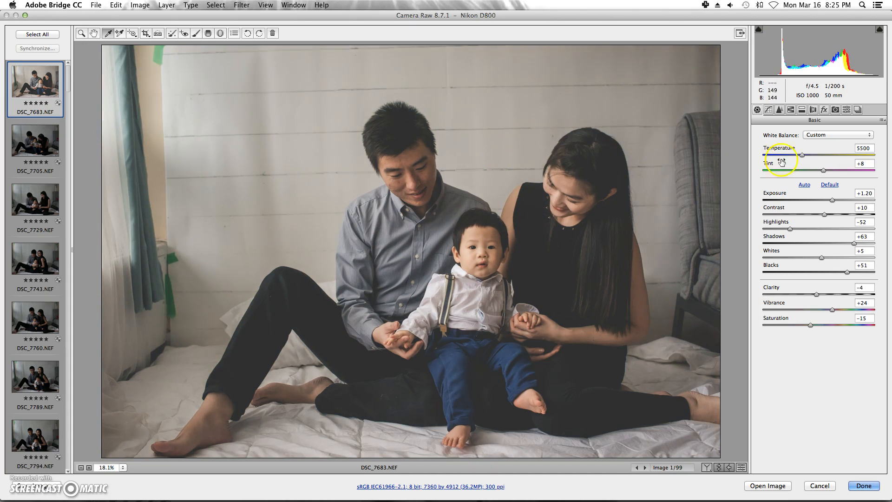
Fine-tune DSC_7683.NEF to Temperature 5350, Tint +12, Exposure +1.55 and Highlights -68.
drag(804, 155, 801, 155)
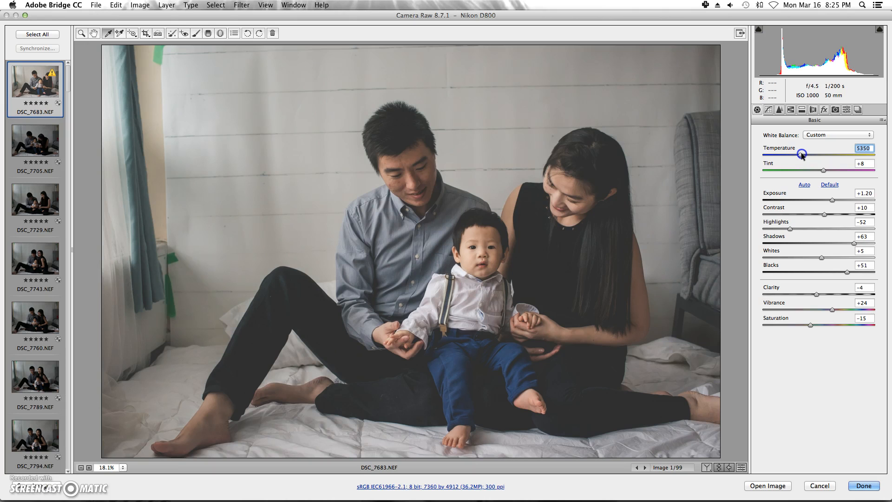
drag(825, 170, 837, 200)
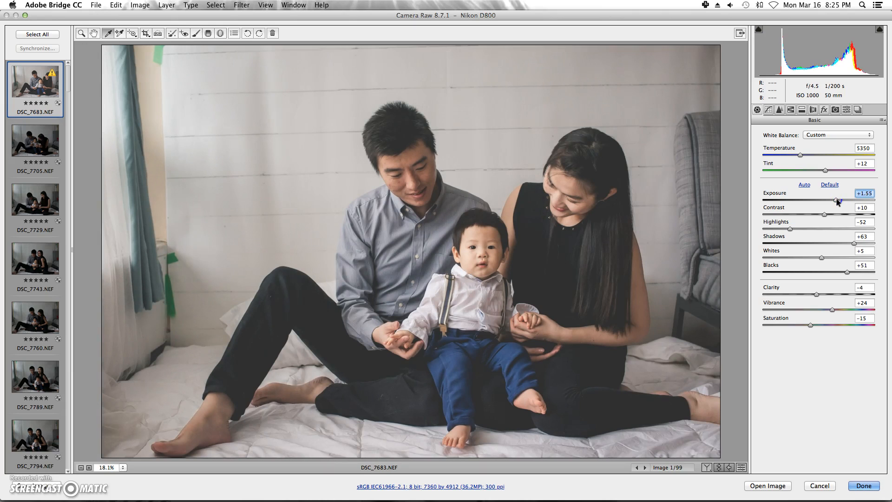
drag(780, 229, 783, 229)
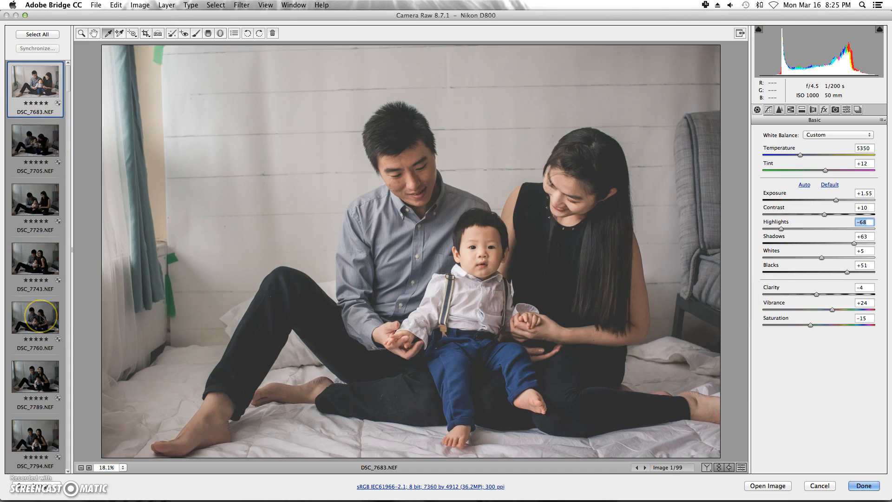
Select the photos from DSC_7683.NEF through DSC_7883.NEF and synchronize the first photo's settings across them.
scroll(33, 218, down, 6)
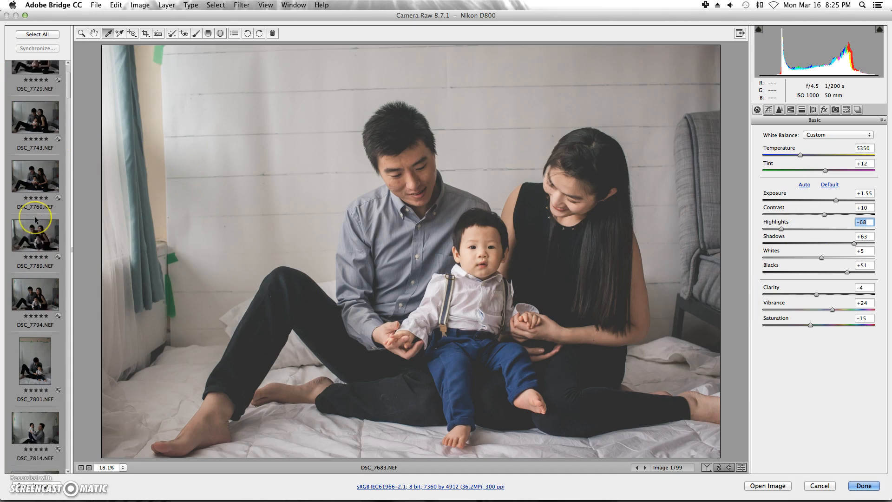
scroll(35, 219, down, 8)
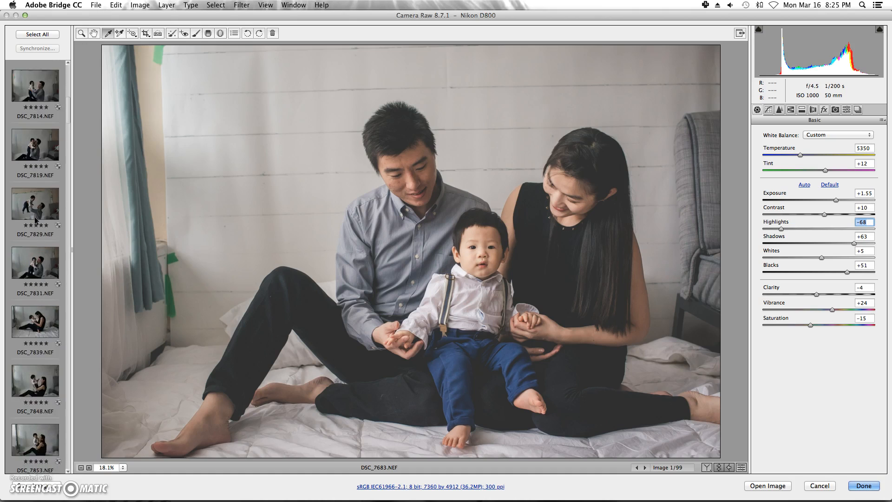
scroll(35, 220, down, 6)
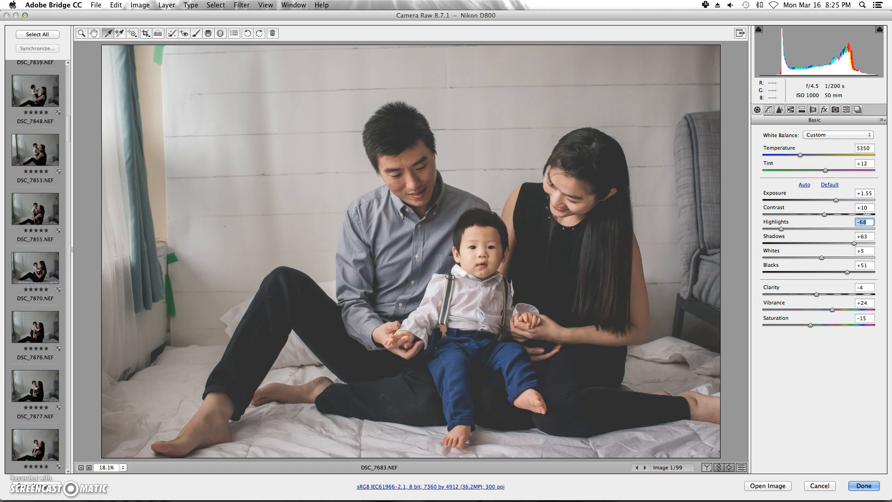
shift+click(40, 353)
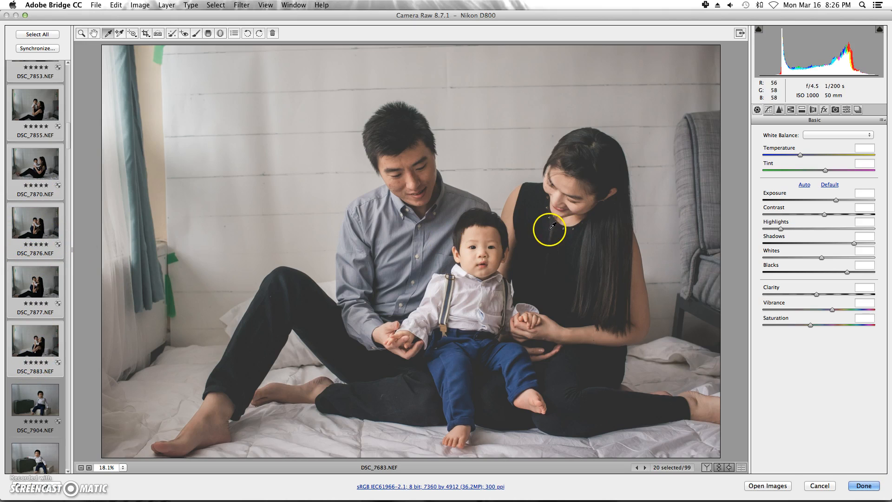
click(36, 48)
click(535, 90)
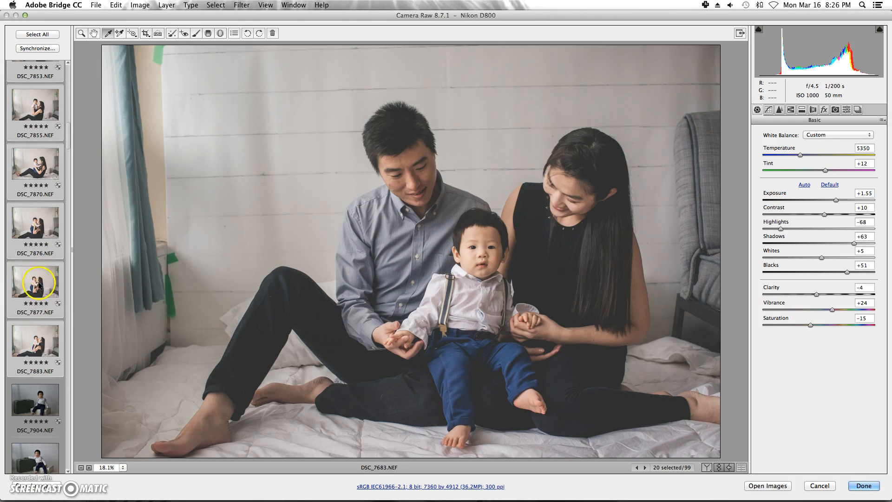
Check the synchronized thumbnails and apply the SA_ Magic 05 preset to DSC_7904.NEF.
scroll(39, 285, up, 10)
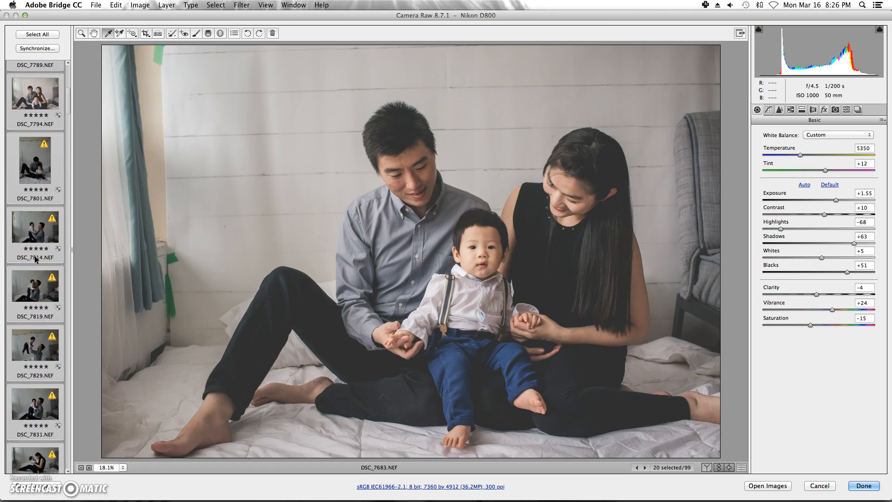
scroll(37, 265, down, 2)
scroll(38, 268, down, 5)
scroll(39, 268, down, 12)
scroll(39, 268, down, 8)
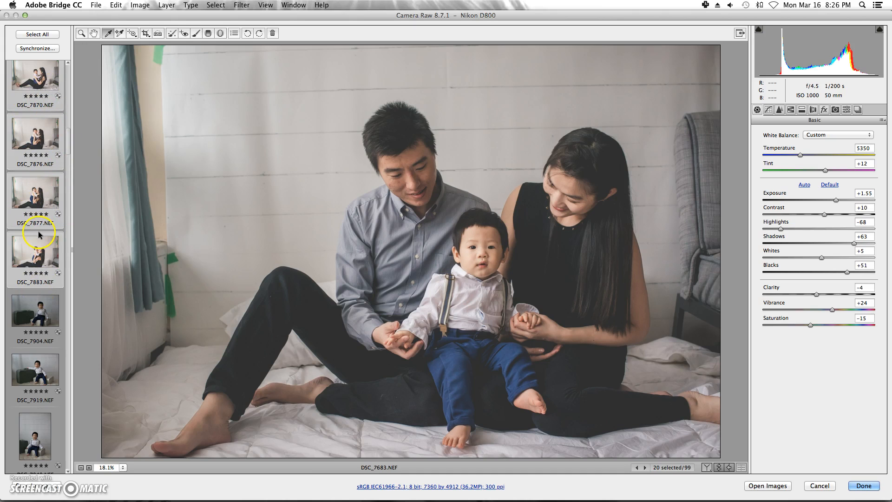
click(30, 308)
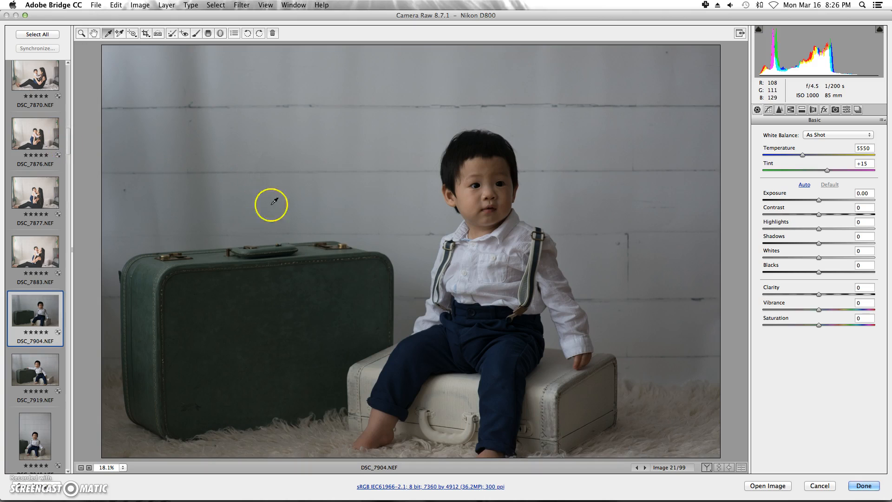
click(847, 109)
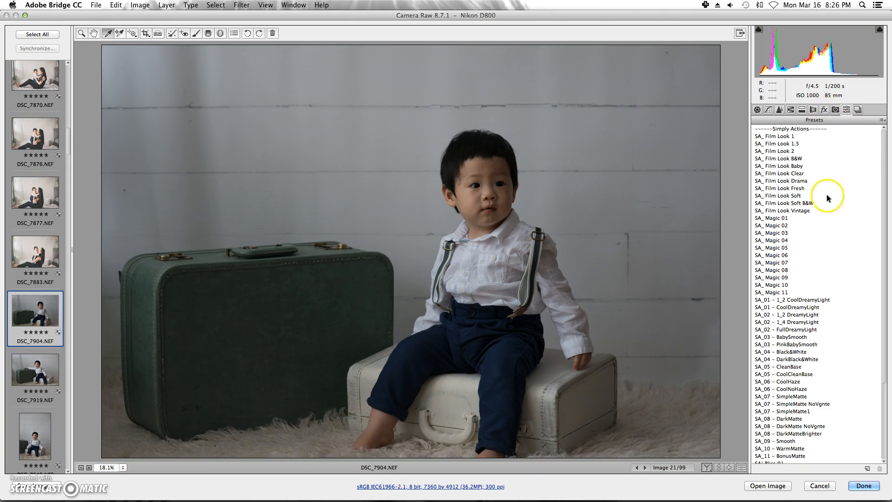
click(775, 249)
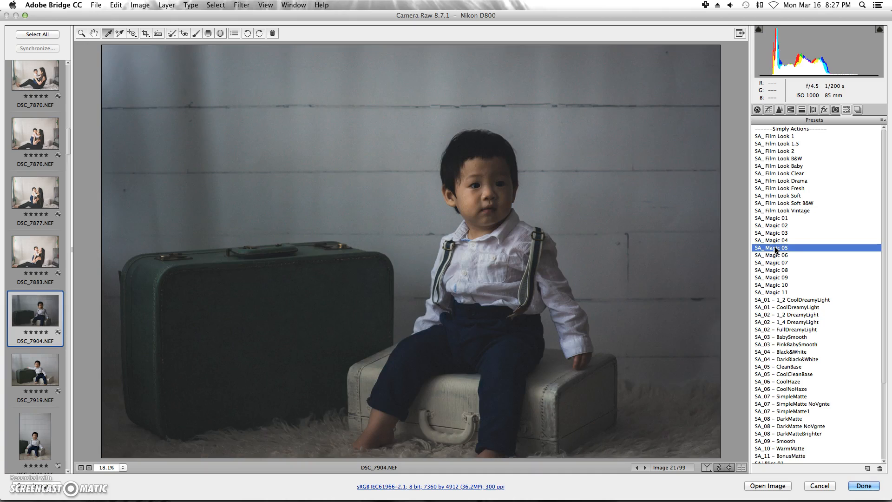
click(787, 250)
click(769, 251)
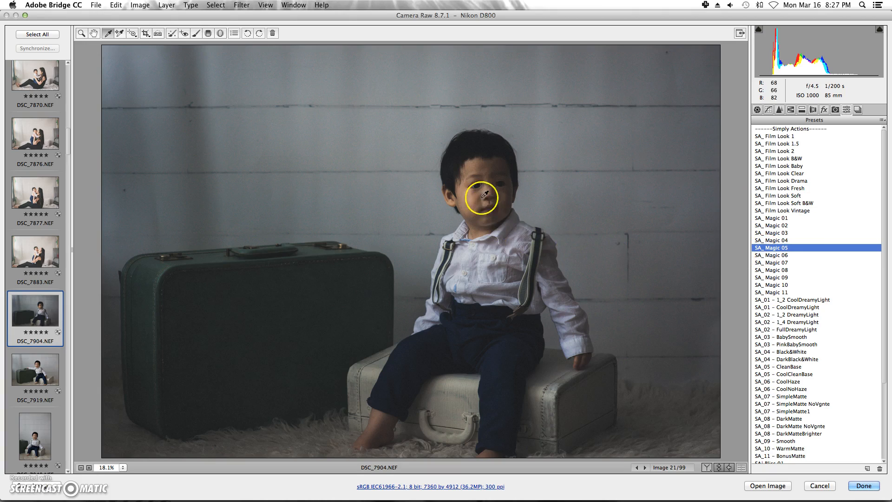
Set Exposure to +1.40, Highlights to -79, Shadows to +28, Whites to -23, Blacks to +12 and Clarity to -3 for DSC_7904.NEF.
click(758, 110)
click(826, 199)
mouse_move(826, 199)
mouse_down()
mouse_move(837, 199)
mouse_move(826, 214)
mouse_move(831, 199)
mouse_up()
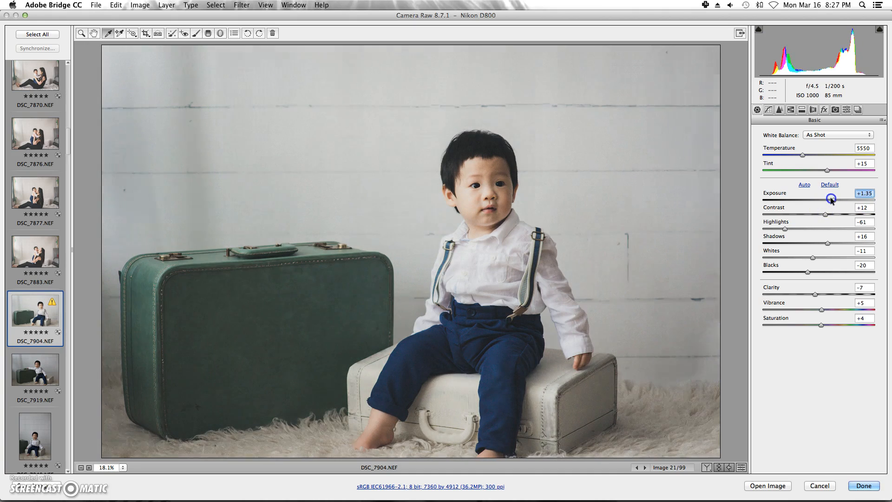
drag(785, 229, 837, 242)
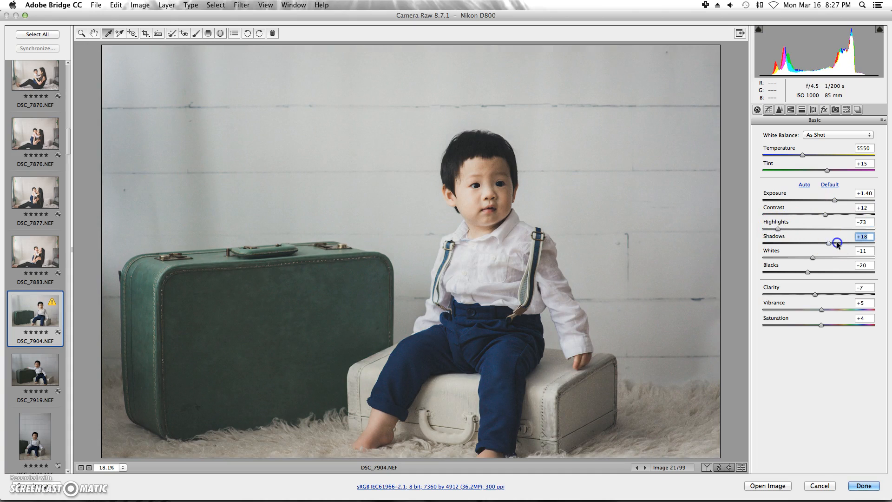
drag(808, 272, 828, 274)
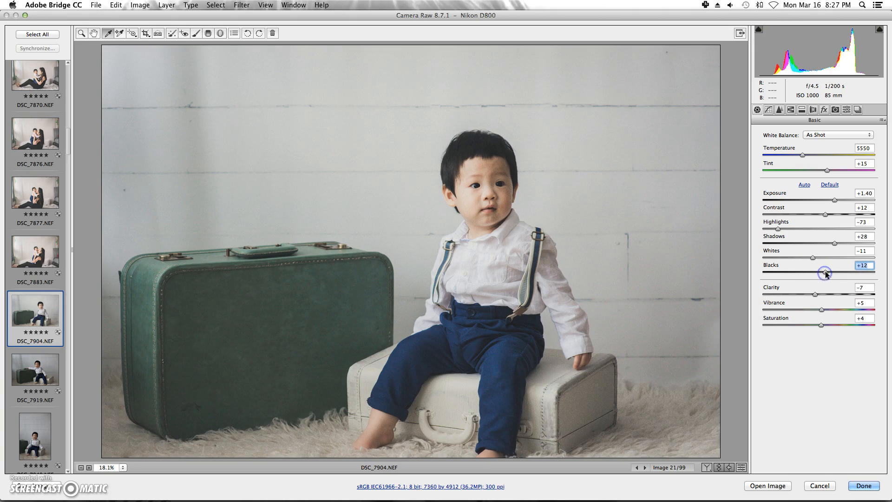
drag(818, 293, 820, 294)
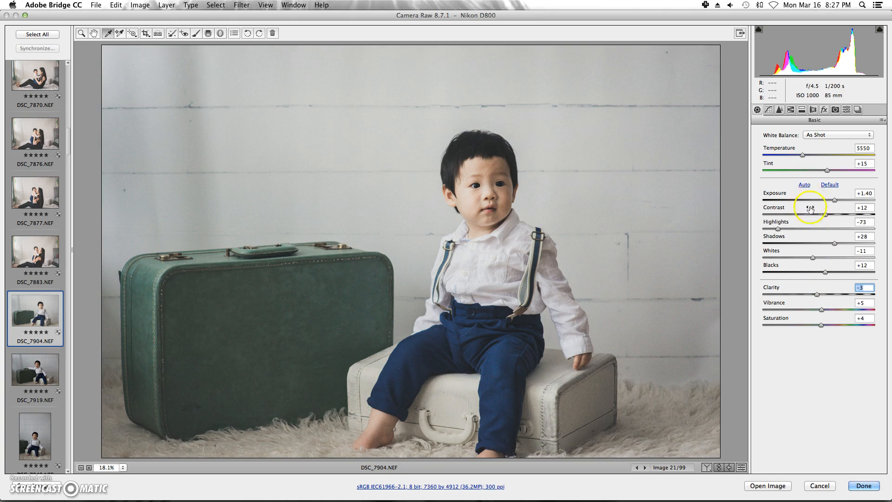
click(806, 257)
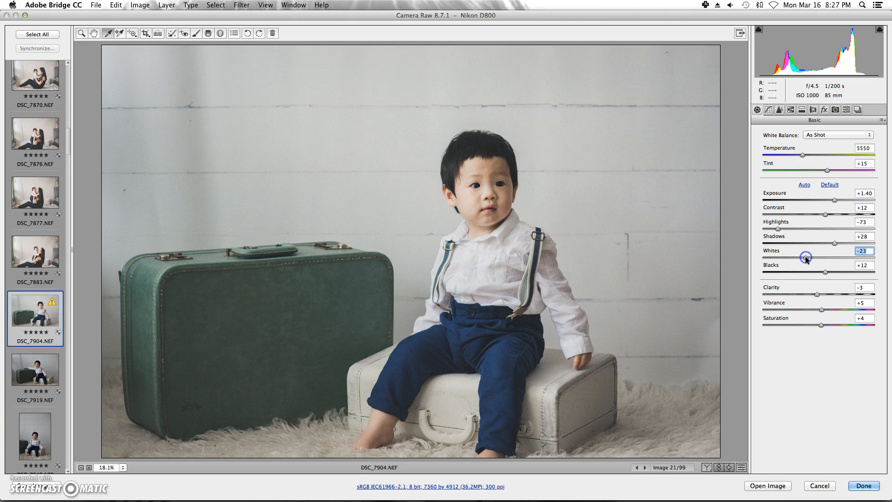
click(777, 229)
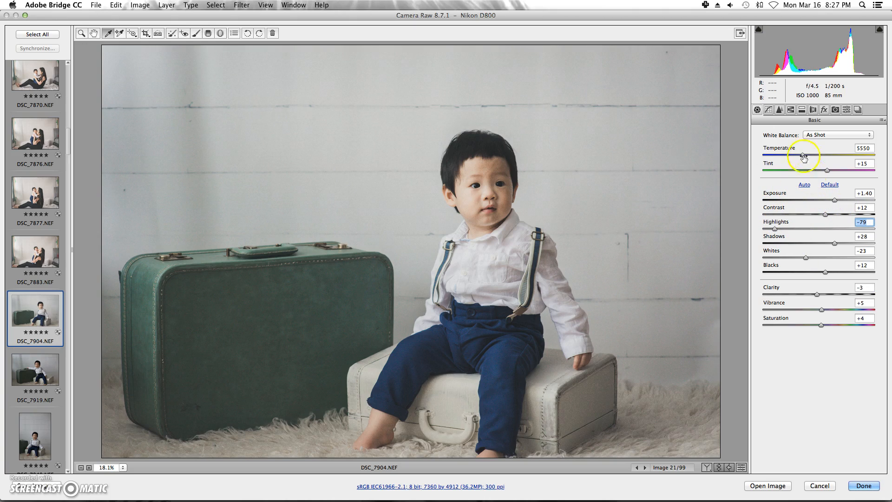
Remove the grain and the post-crop vignette from DSC_7904.NEF by setting both amounts to 0.
click(825, 111)
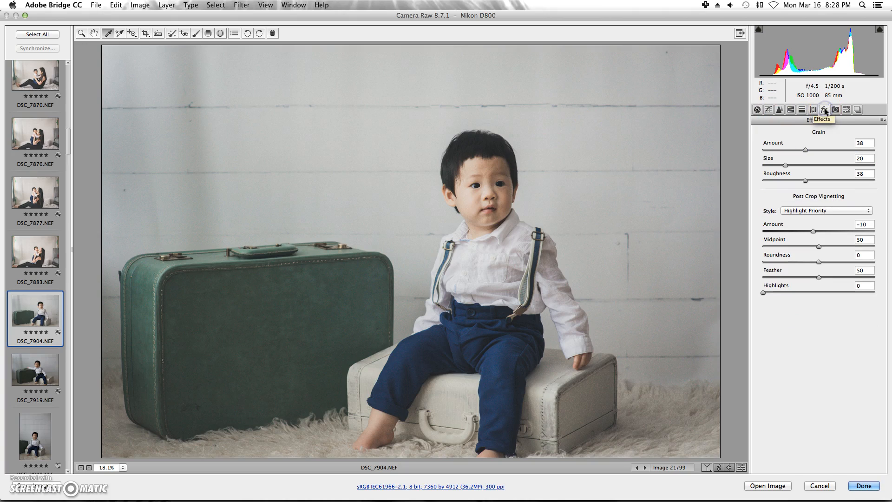
click(806, 150)
drag(747, 151, 749, 152)
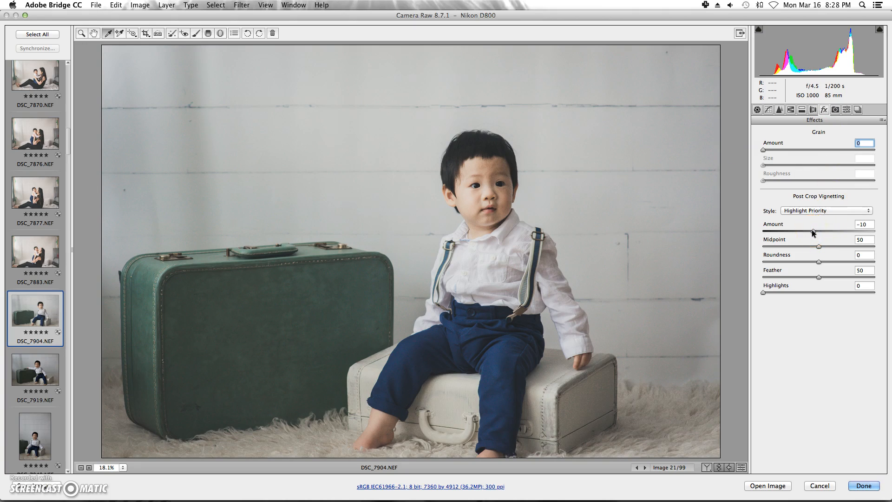
mouse_move(814, 234)
mouse_down()
mouse_move(787, 230)
mouse_move(870, 233)
mouse_move(789, 230)
mouse_move(818, 233)
mouse_up()
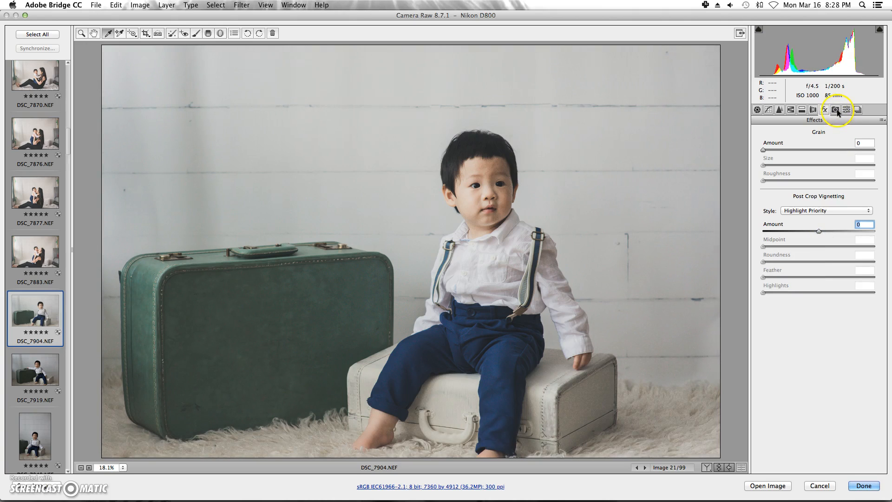
Select the photos from DSC_7904.NEF through DSC_8026.NEF and synchronize all settings except crop, spot removal and local adjustments.
click(757, 110)
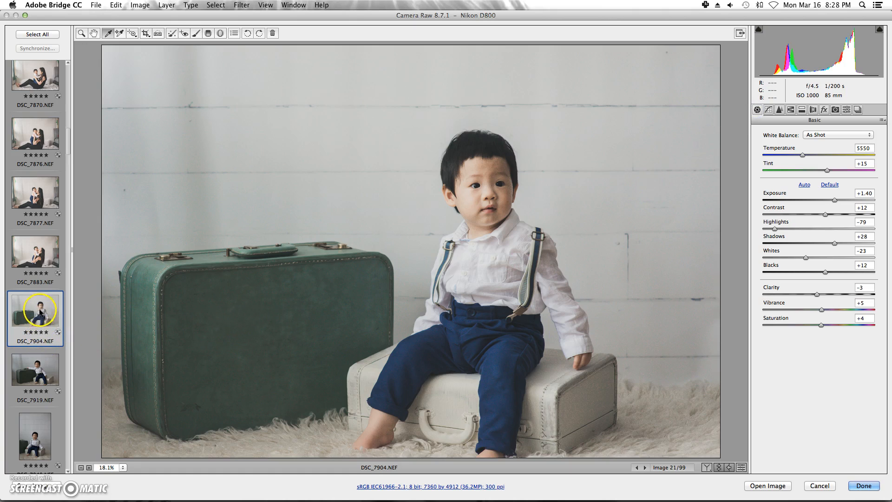
scroll(40, 312, down, 15)
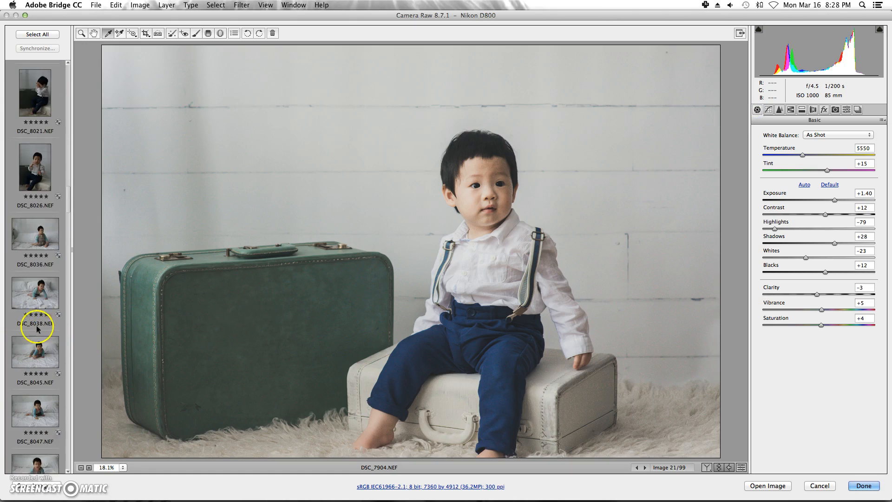
shift+click(41, 188)
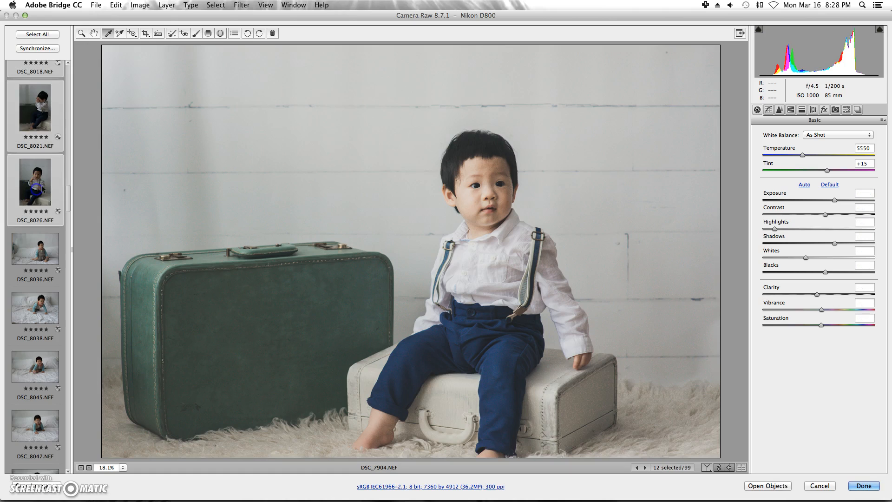
click(37, 49)
click(522, 89)
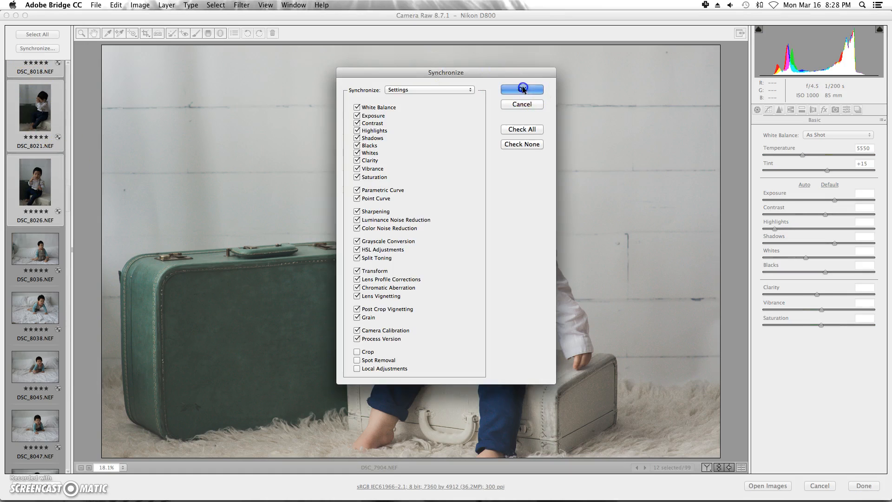
Review the remaining photos from DSC_8036.NEF onward, save all the Camera Raw edits and return to Bridge, dismissing the mouse battery alert.
click(39, 255)
scroll(41, 257, down, 15)
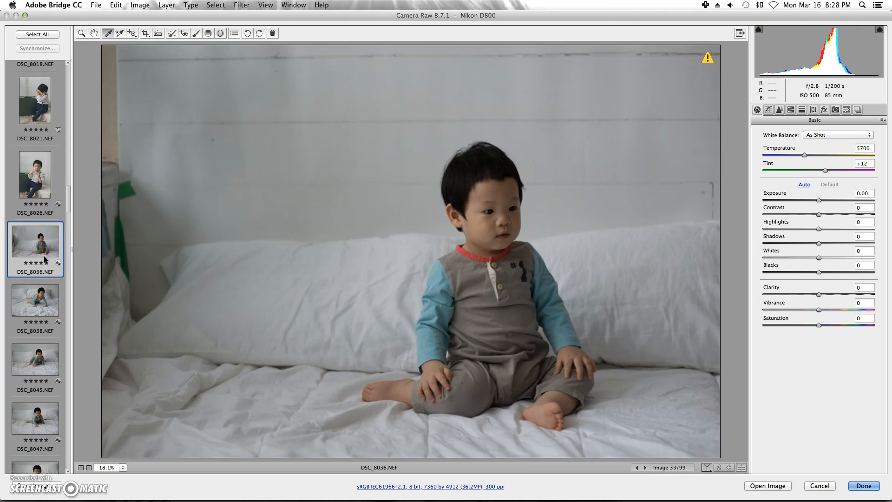
scroll(45, 258, down, 15)
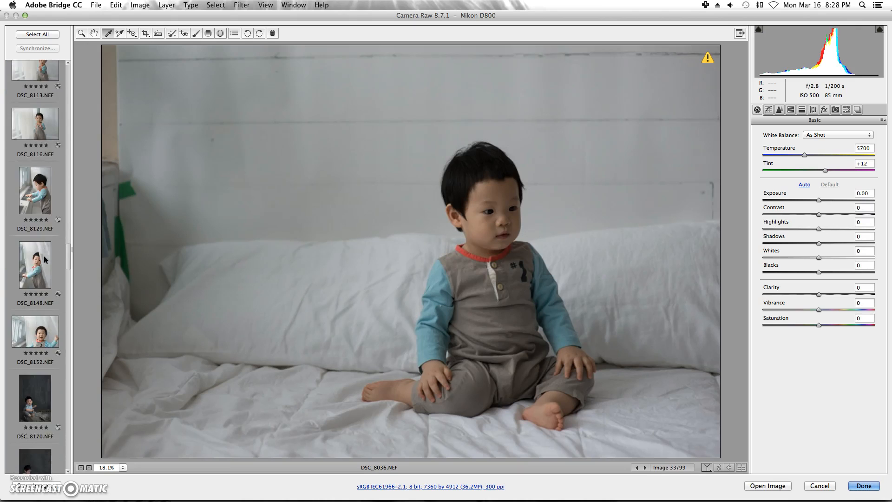
scroll(45, 259, down, 3)
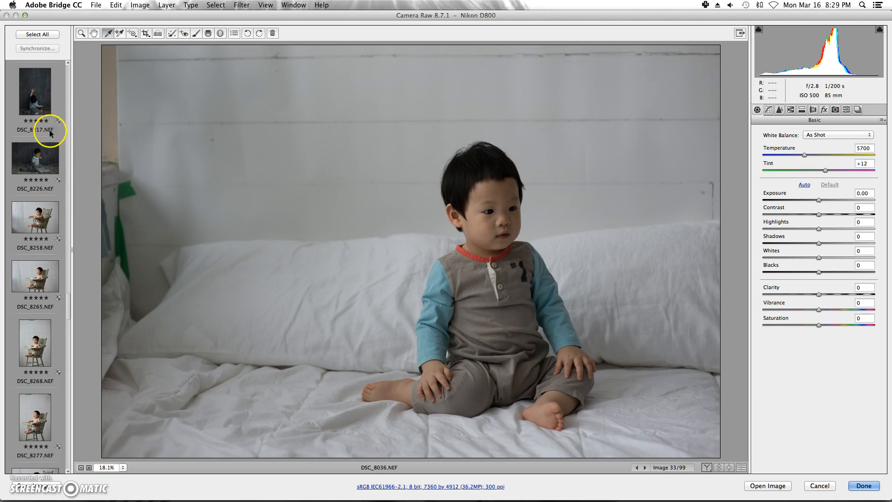
click(863, 485)
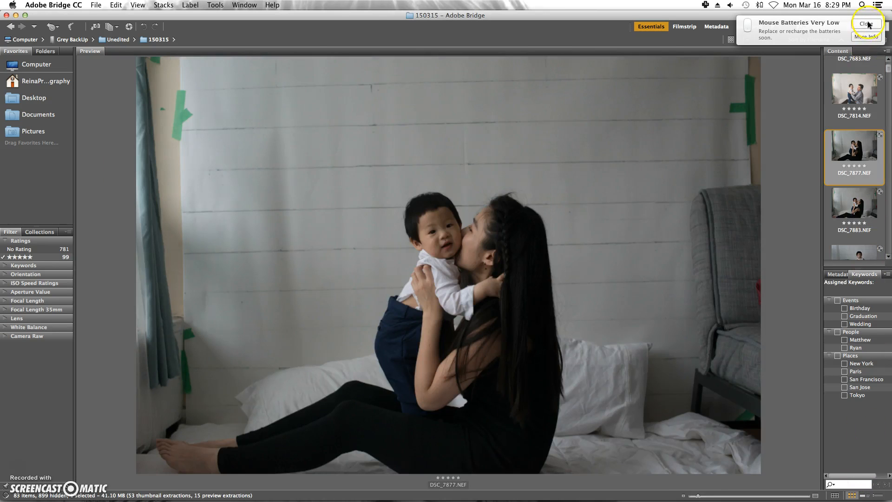
click(866, 23)
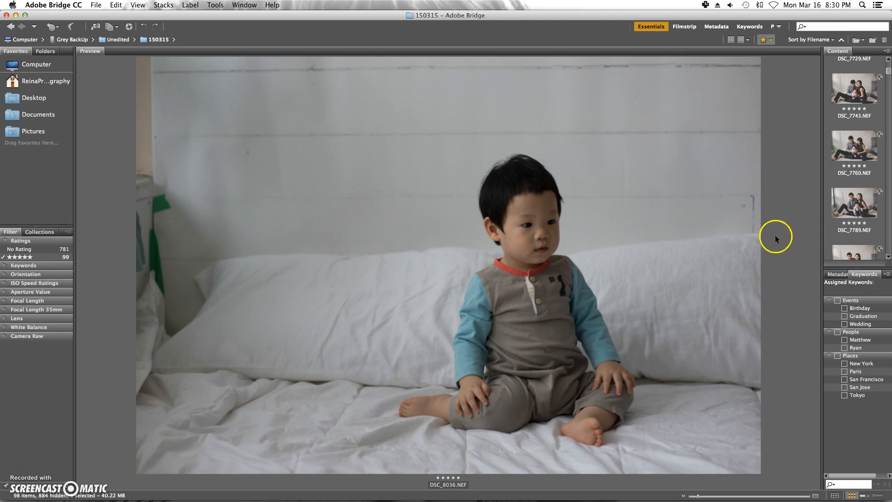
Open DSC_7683.NEF in Camera Raw, reset it to the Camera Raw Defaults and save the result.
click(888, 64)
click(853, 83)
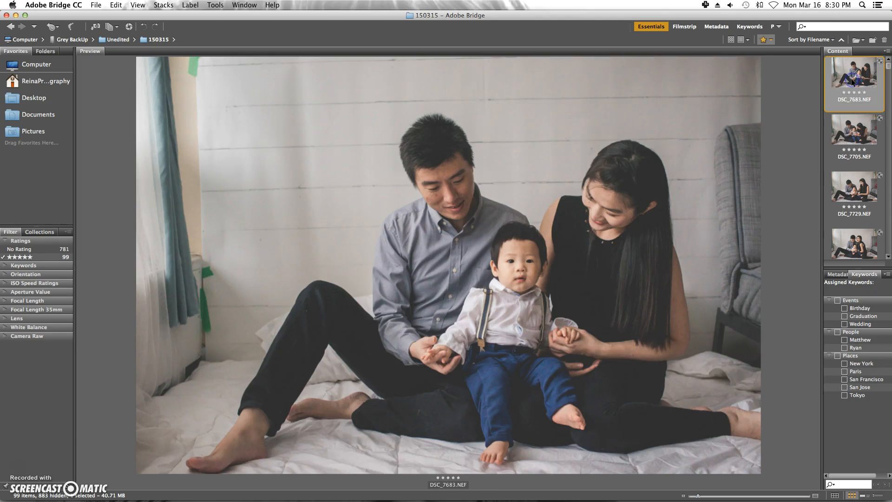
right_click(530, 163)
right_click(831, 92)
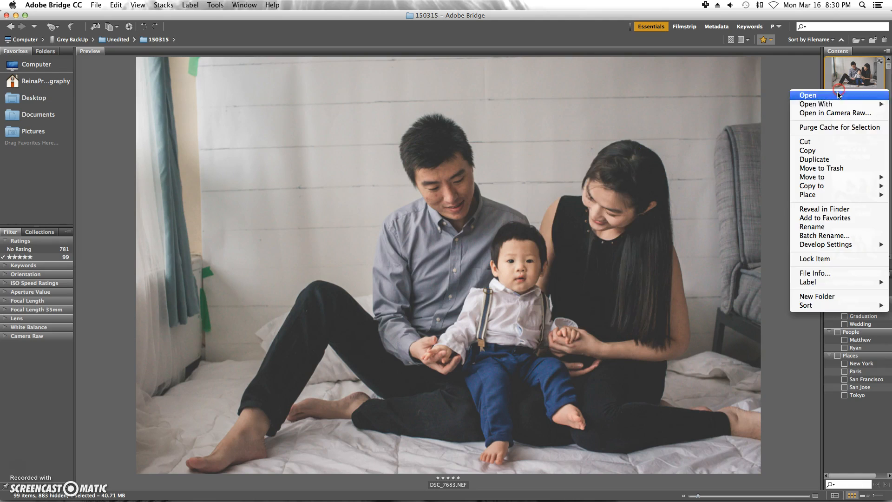
click(834, 114)
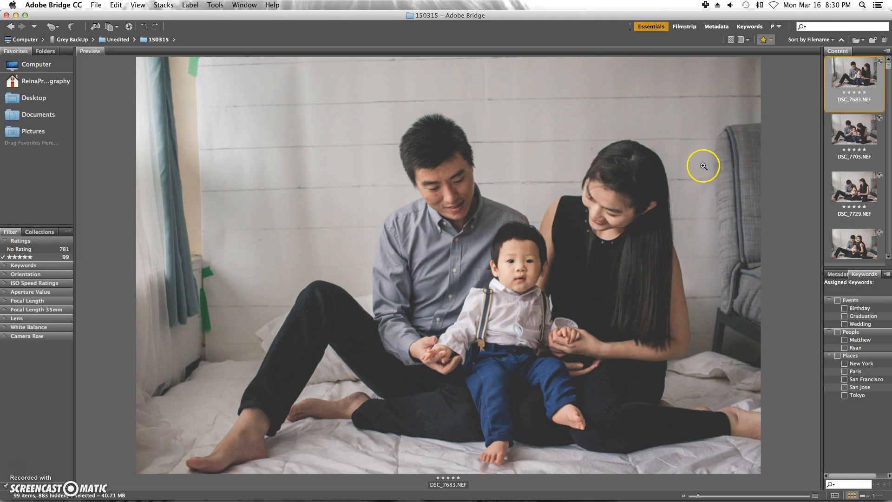
click(881, 120)
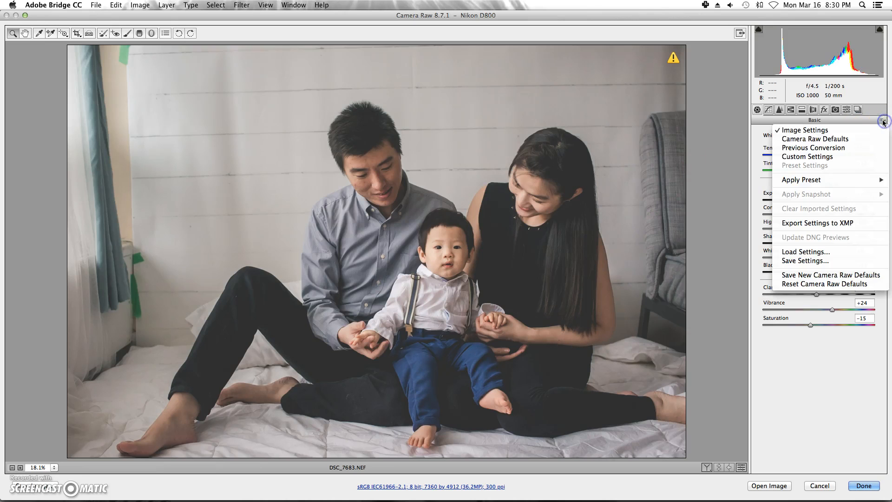
click(842, 139)
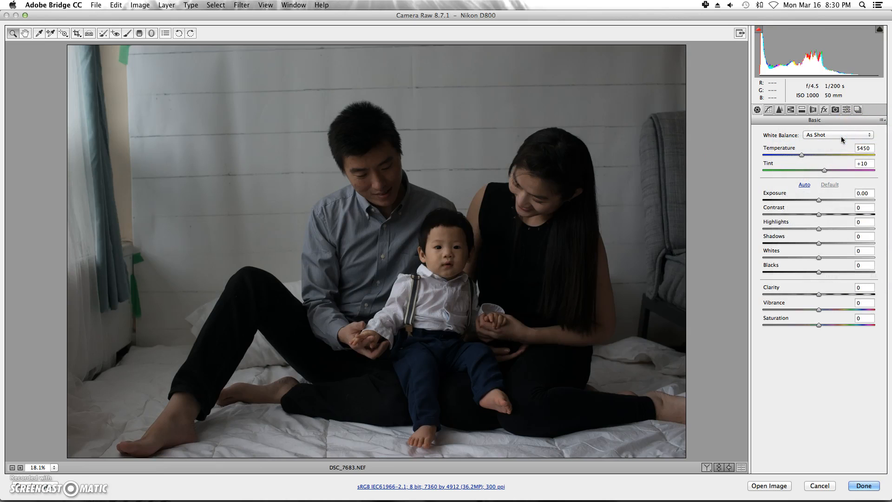
click(858, 489)
Open DSC_7683.NEF and DSC_7705.NEF together in Camera Raw.
click(857, 125)
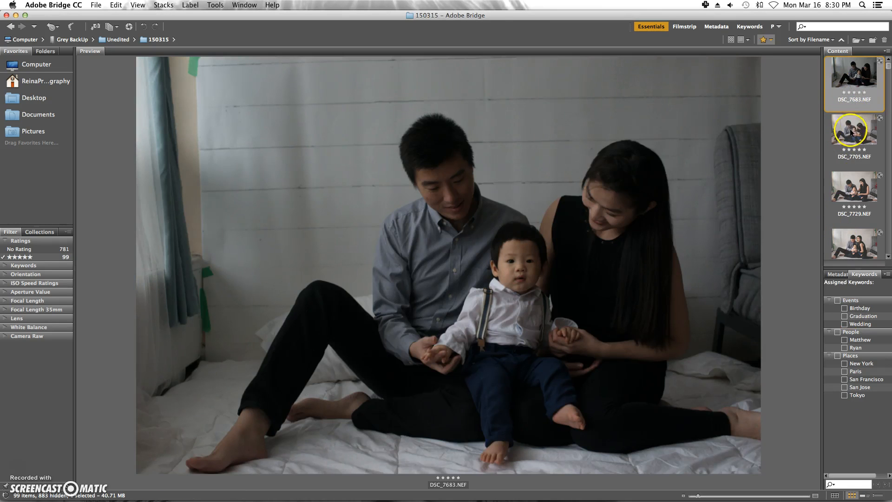
super+click(855, 85)
right_click(855, 85)
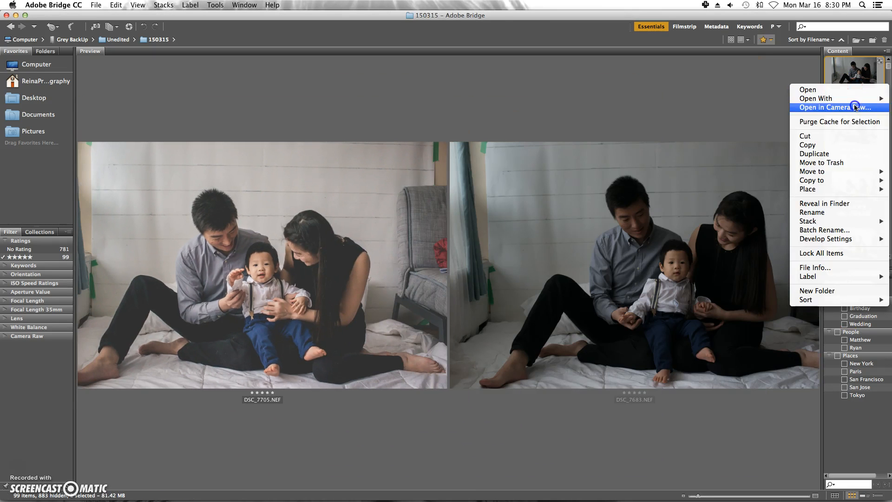
click(819, 150)
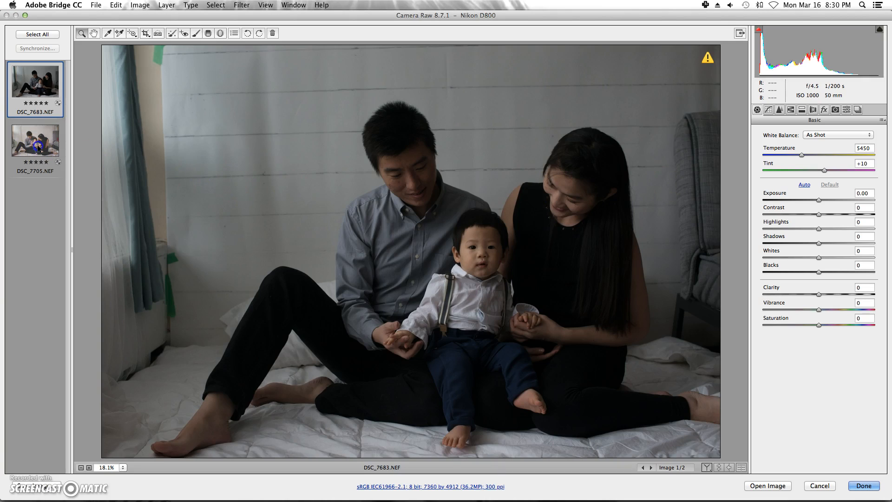
Synchronize all settings of DSC_7705.NEF except crop, spot removal and local adjustments to DSC_7683.NEF, and save both photos.
click(36, 141)
click(37, 34)
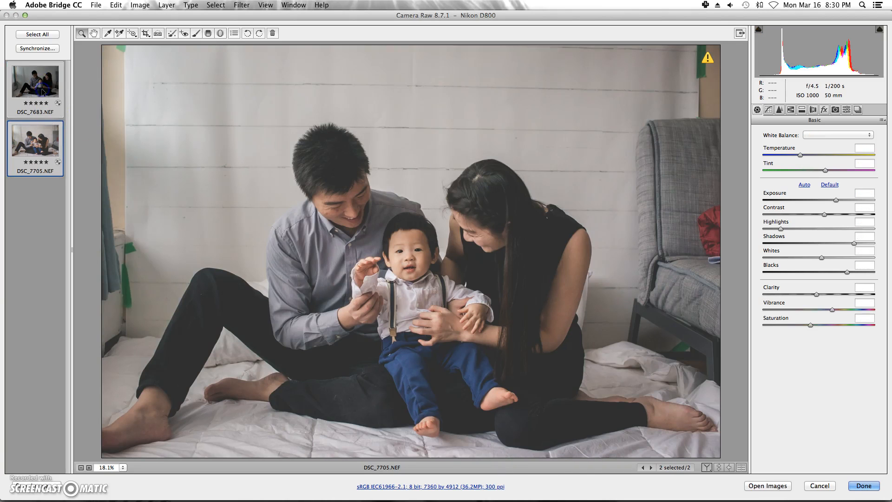
click(42, 48)
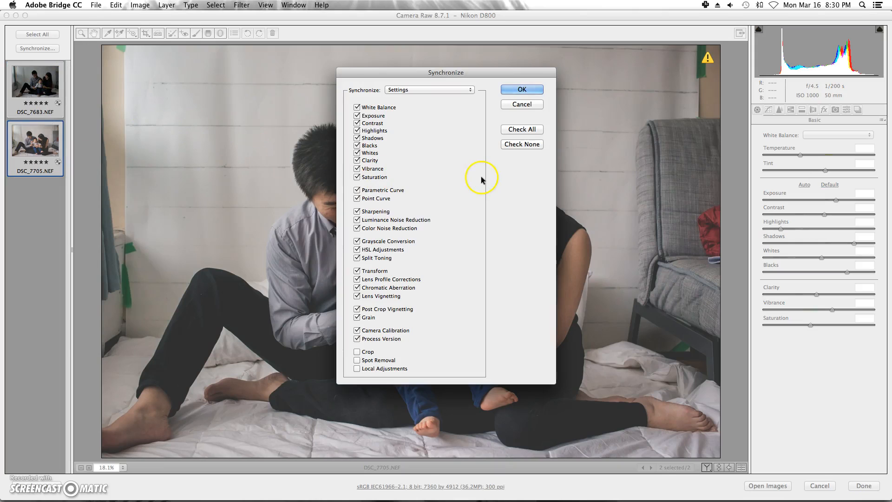
click(523, 90)
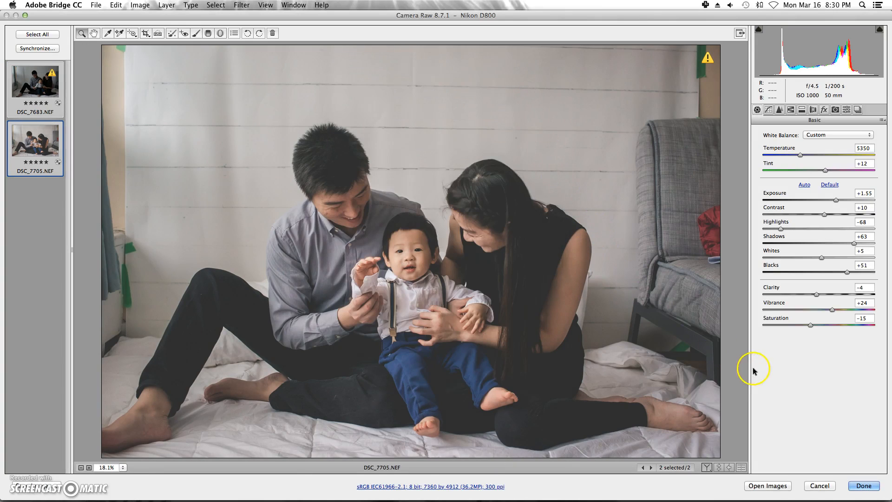
mouse_move(891, 501)
click(877, 488)
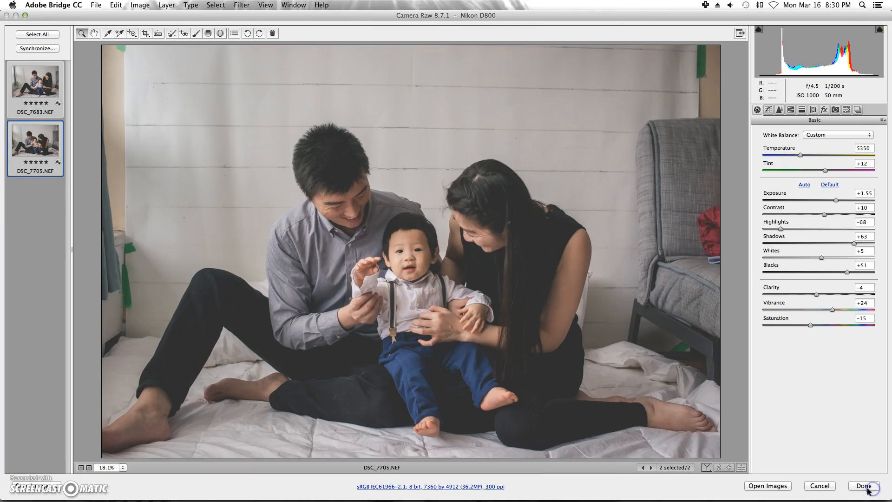
click(863, 486)
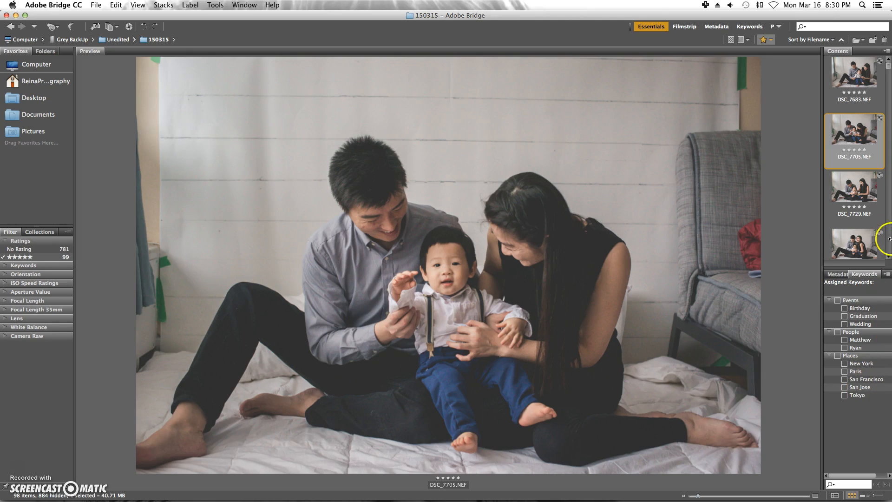
Select all the five-star photos from DSC_7683.NEF through DSC_8554.NEF in Bridge.
click(853, 84)
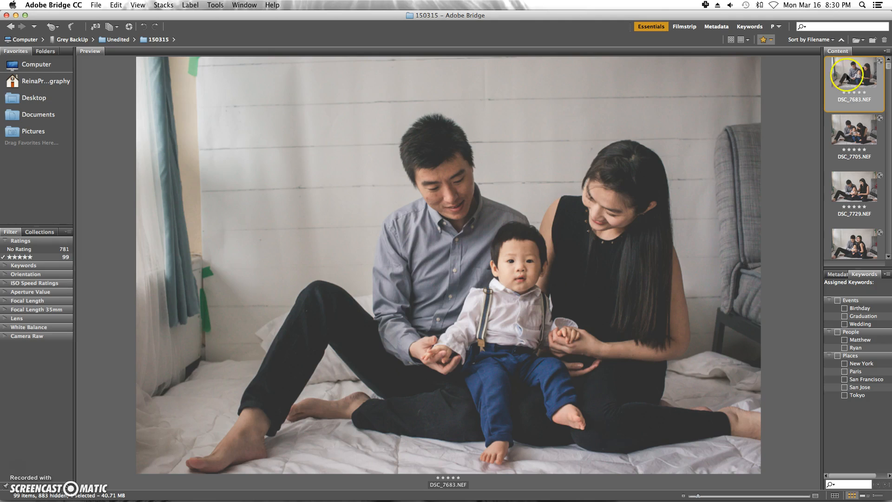
drag(888, 67, 888, 251)
shift+click(872, 240)
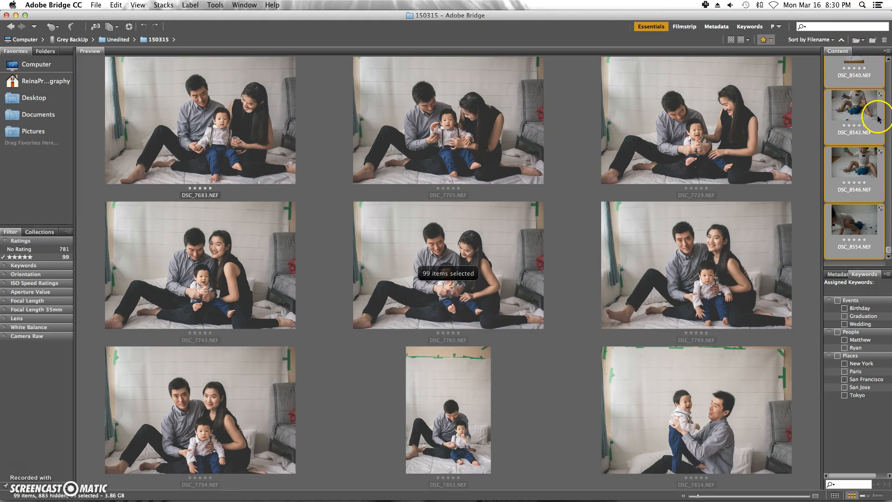
right_click(858, 112)
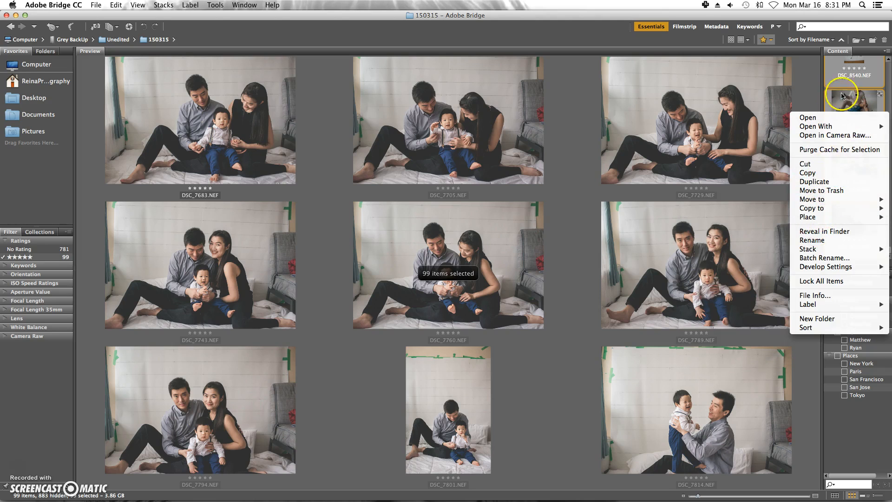
click(847, 68)
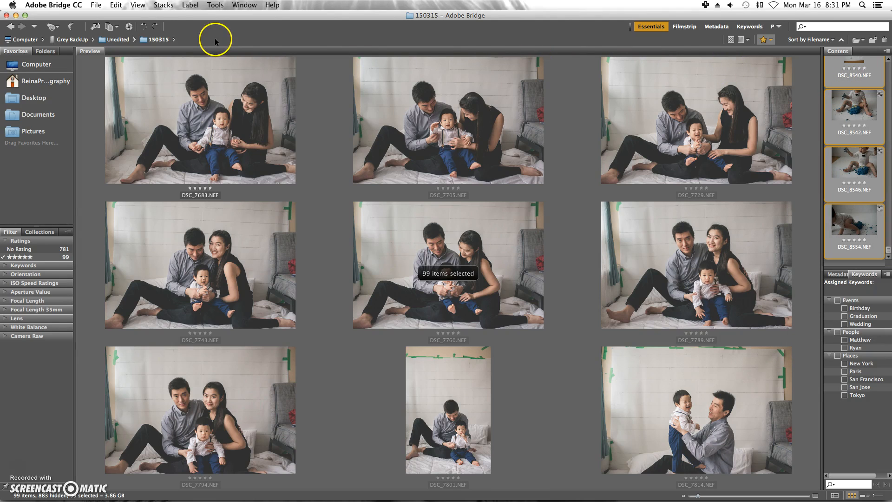
Locate Photoshop's Image Processor command for the selected photos.
click(214, 6)
mouse_move(249, 85)
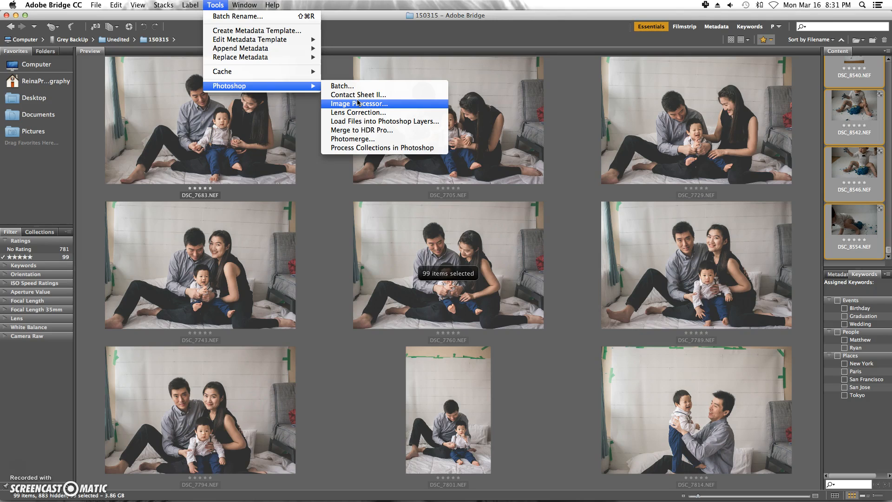
click(337, 104)
click(346, 102)
click(386, 42)
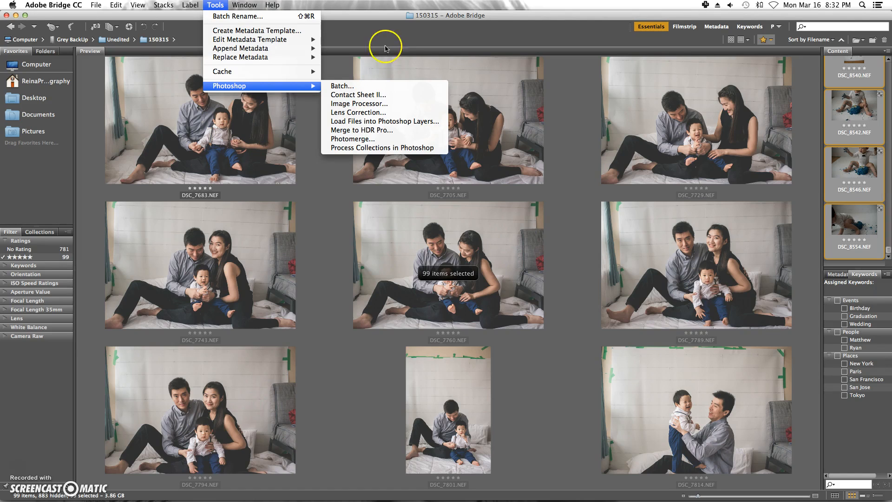